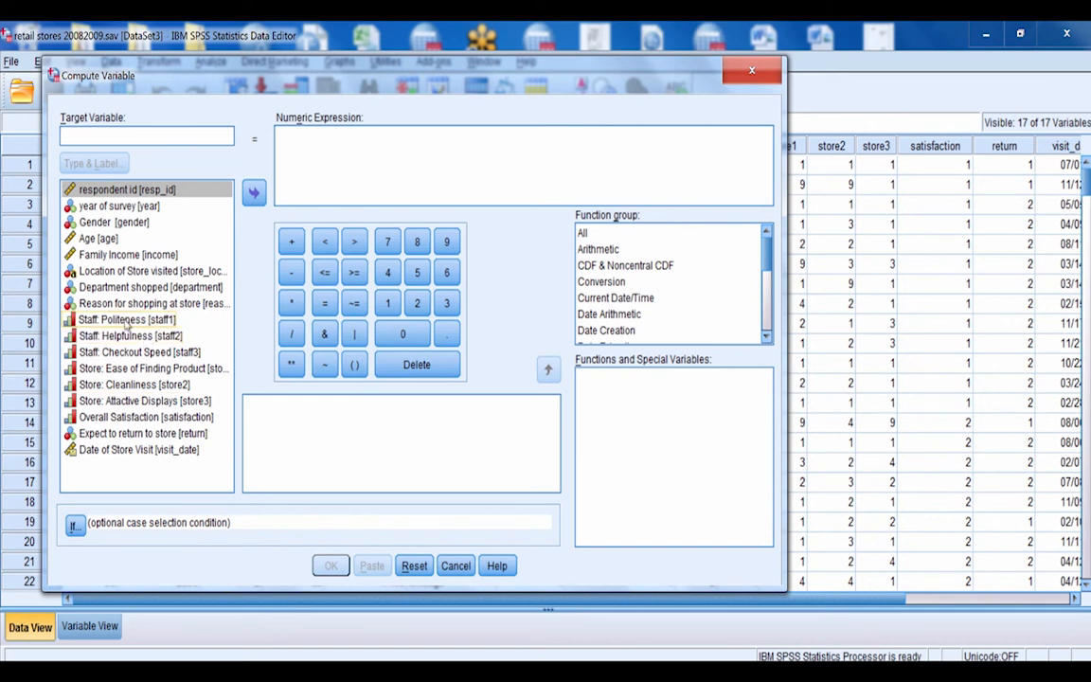
Check the value labels of the Staff: Politeness [staff1] variable in its variable information
right_click(126, 322)
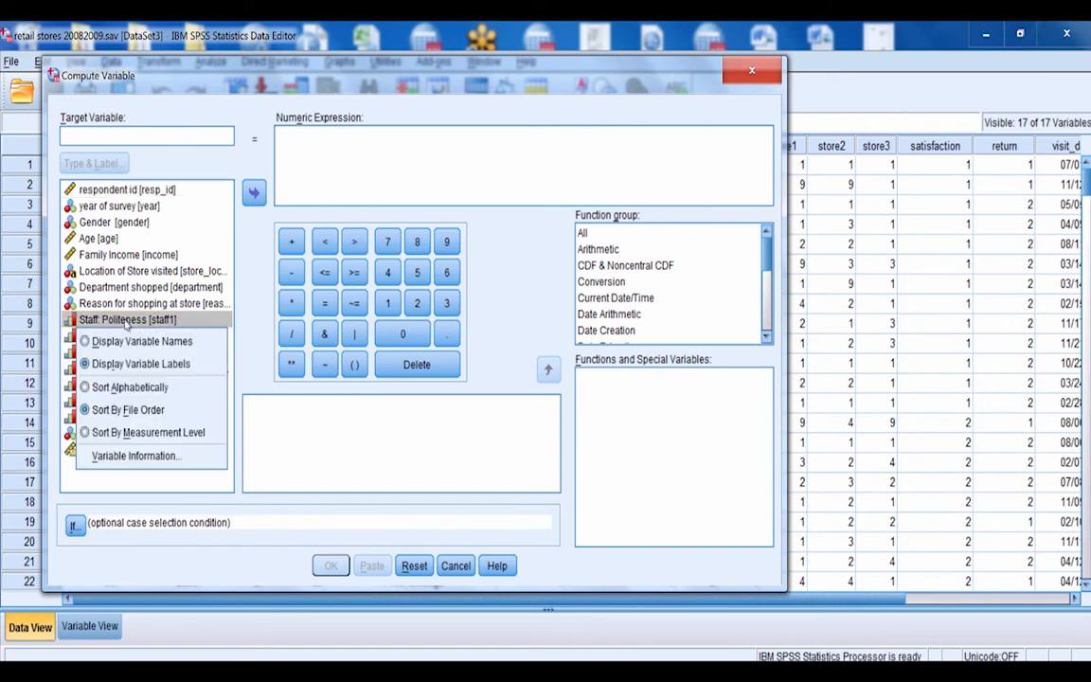
left_click(142, 457)
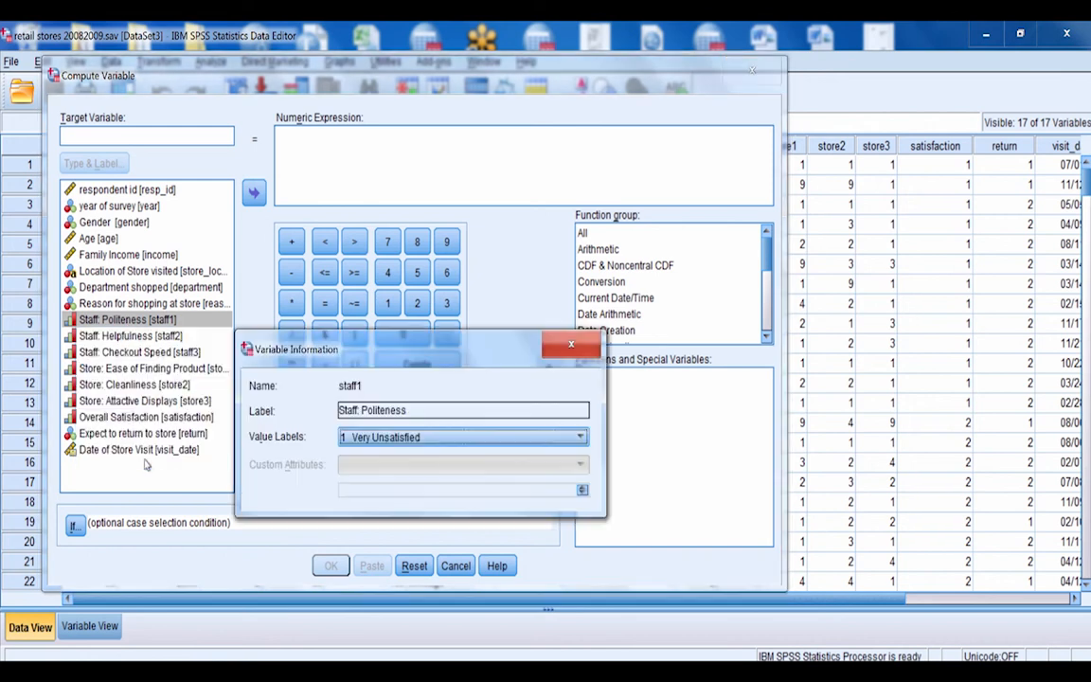
left_click(581, 438)
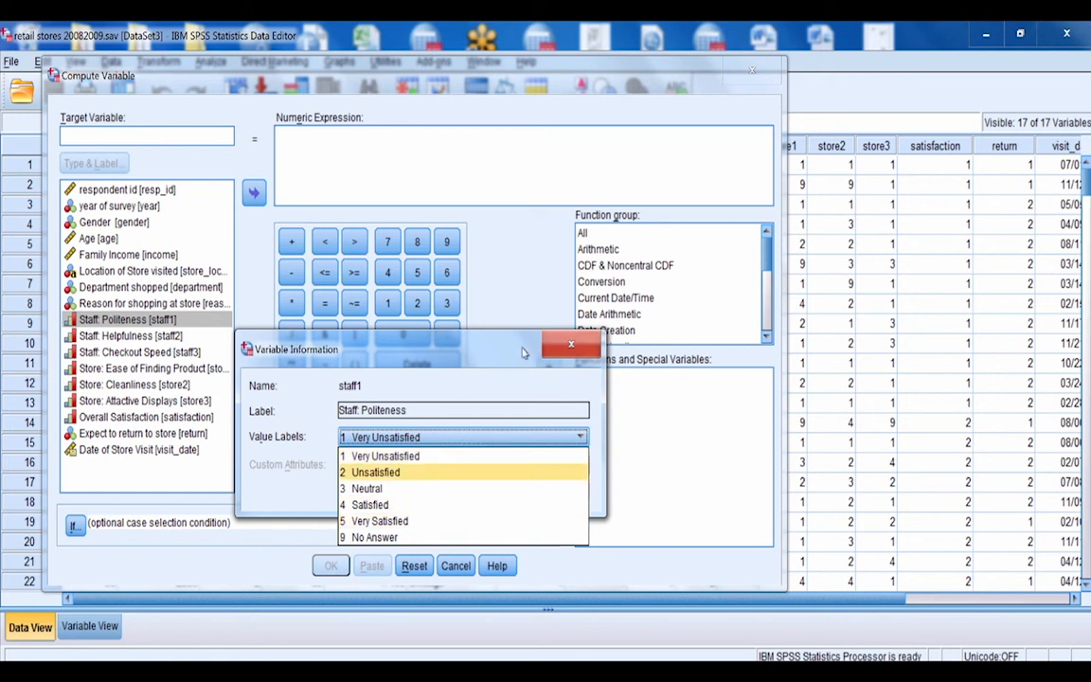
left_click(569, 347)
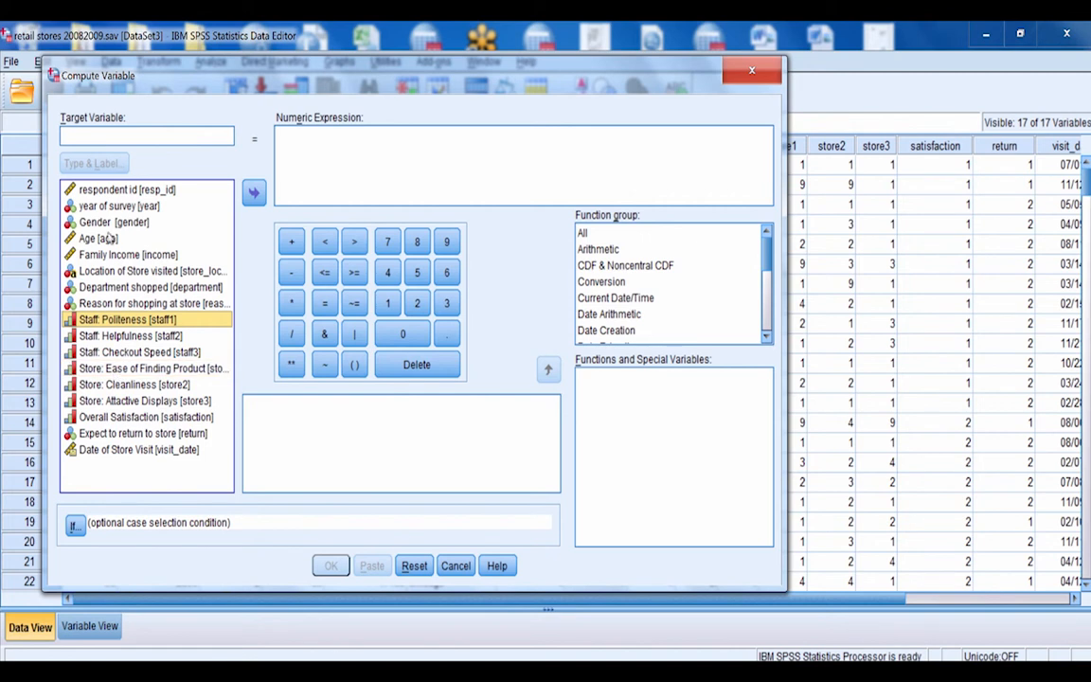
Name the target variable of the computation sat_numMean
left_click(99, 132)
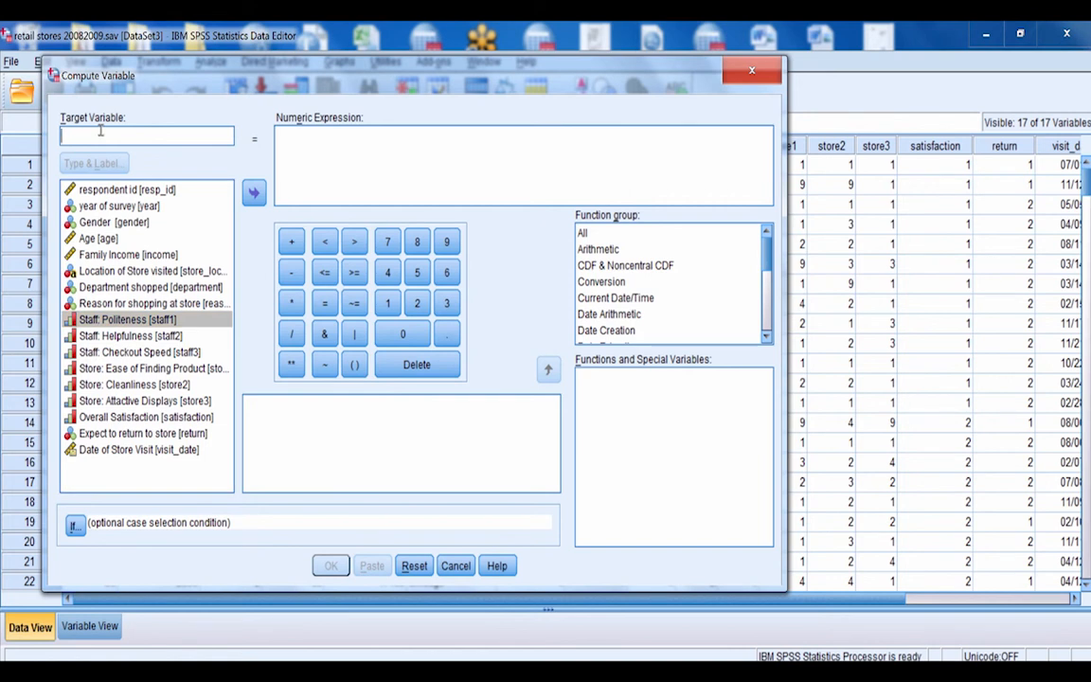
type("sat_")
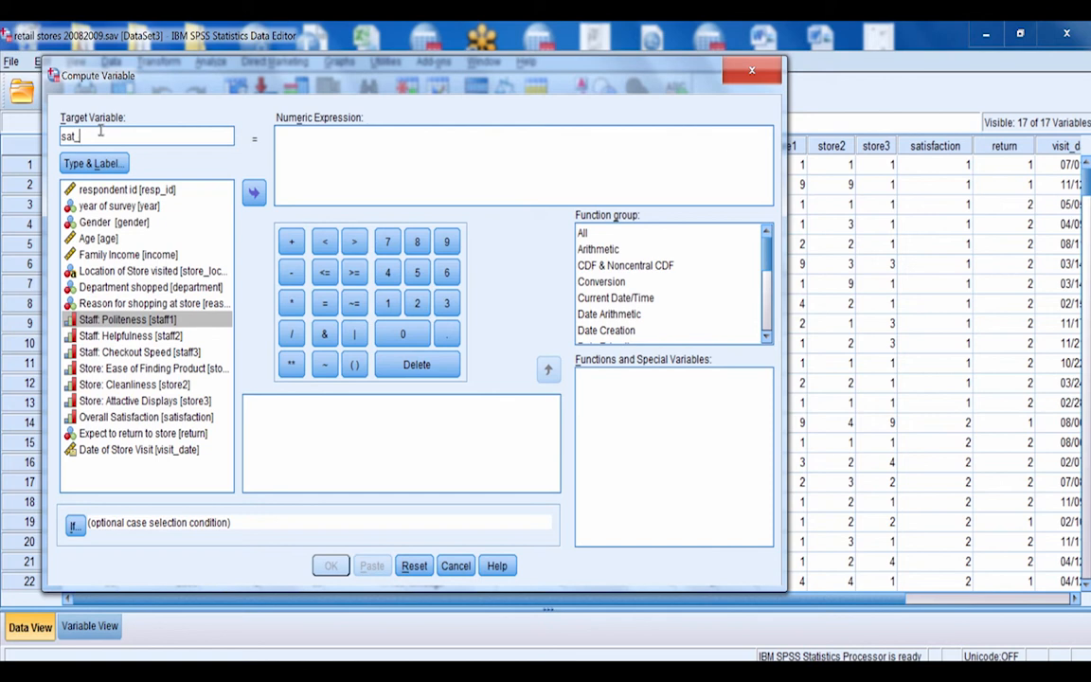
type("numMean")
Start the numeric expression with a parenthesized sum of staff1, staff2 and staff3
left_click(356, 365)
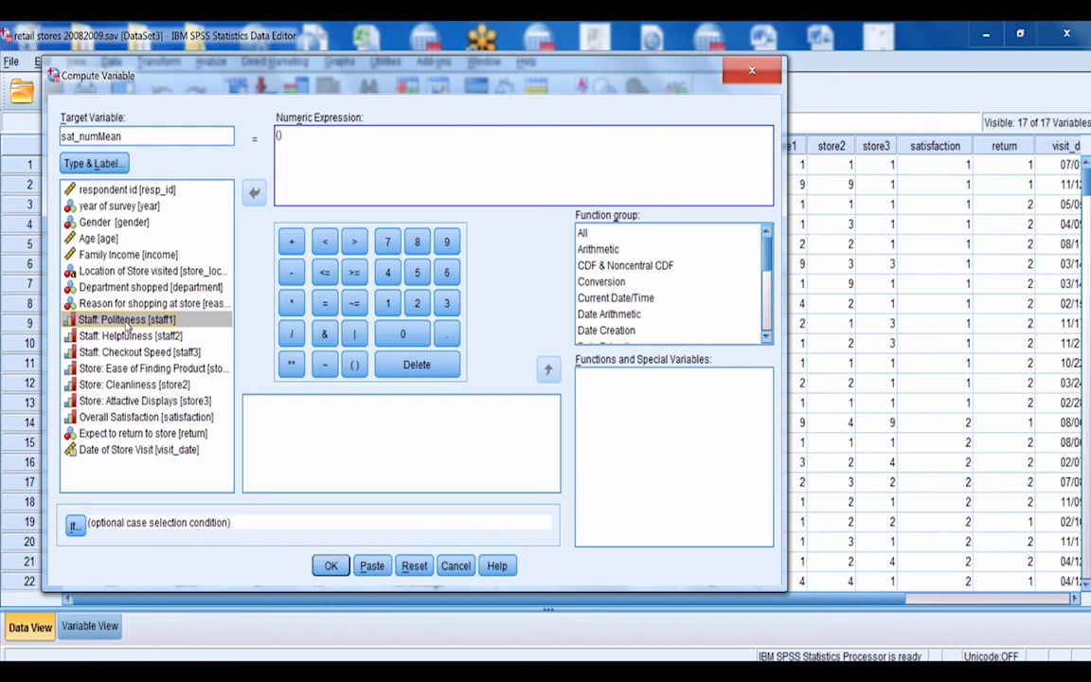
double_click(126, 324)
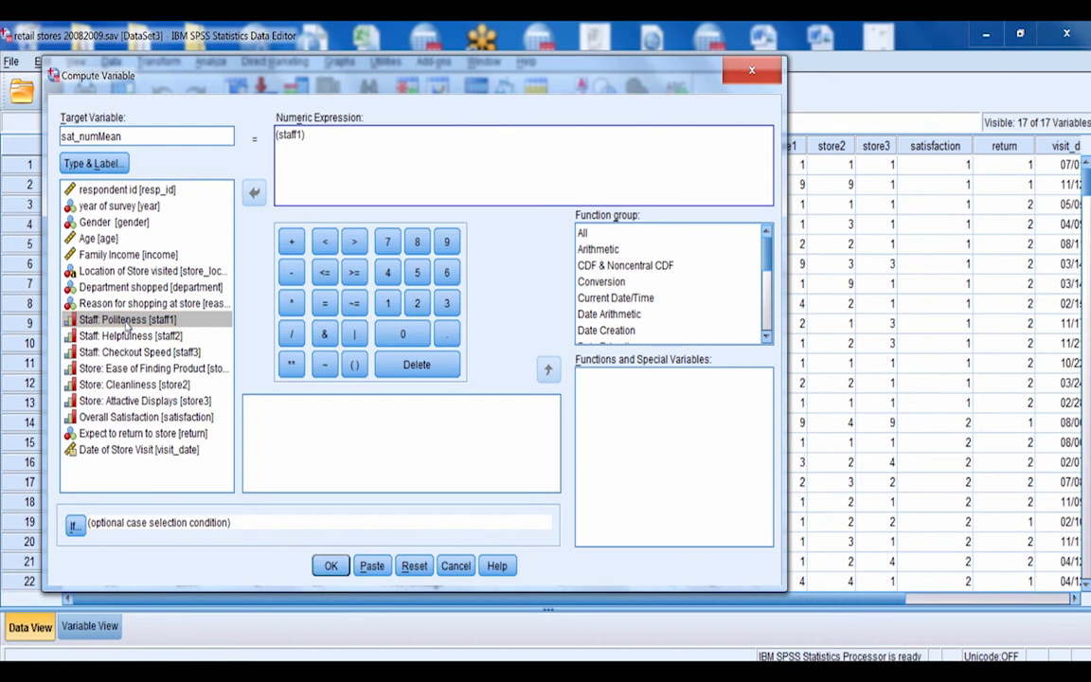
left_click(292, 242)
double_click(132, 336)
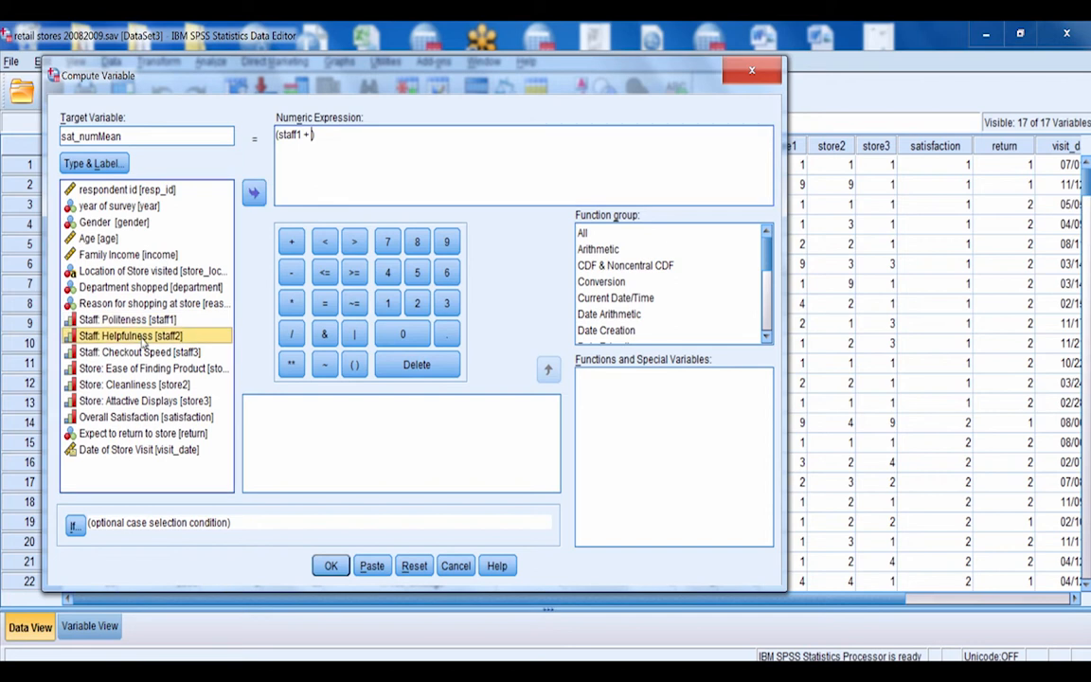
left_click(297, 243)
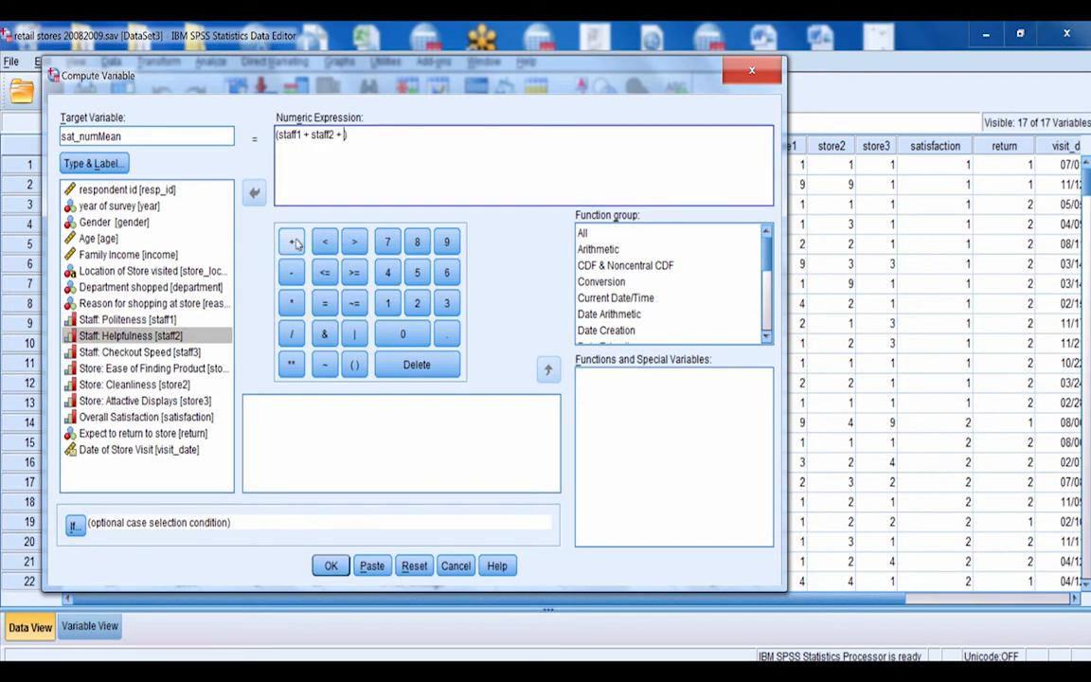
double_click(140, 353)
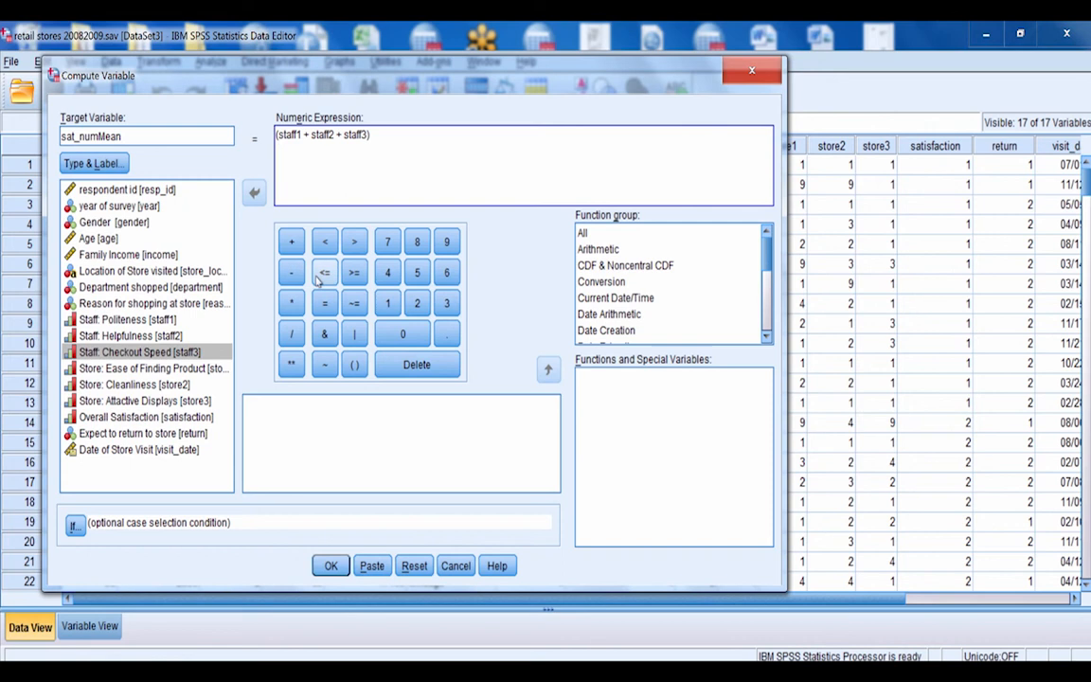
Extend the sum inside the parentheses with store1, store2 and store3
left_click(292, 242)
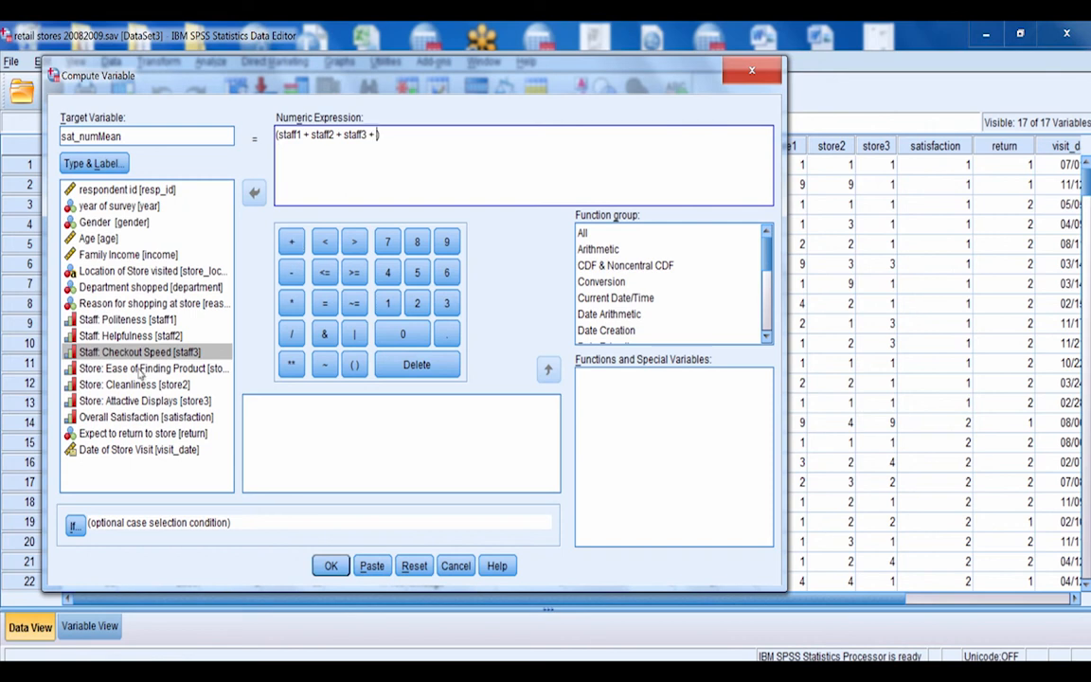
double_click(139, 370)
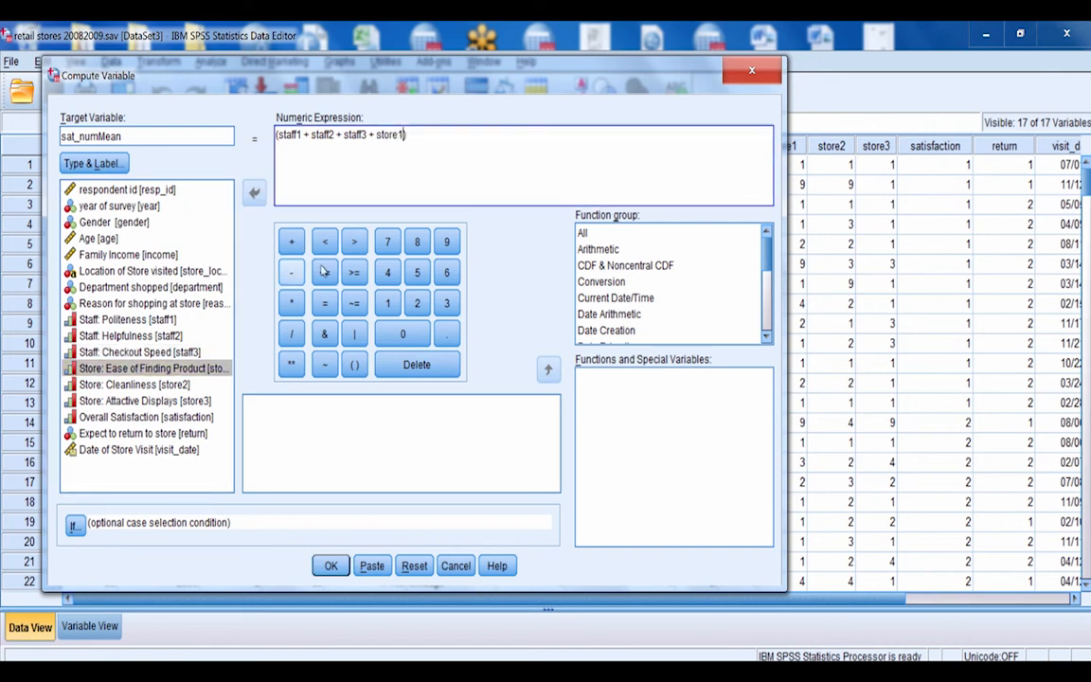
left_click(291, 242)
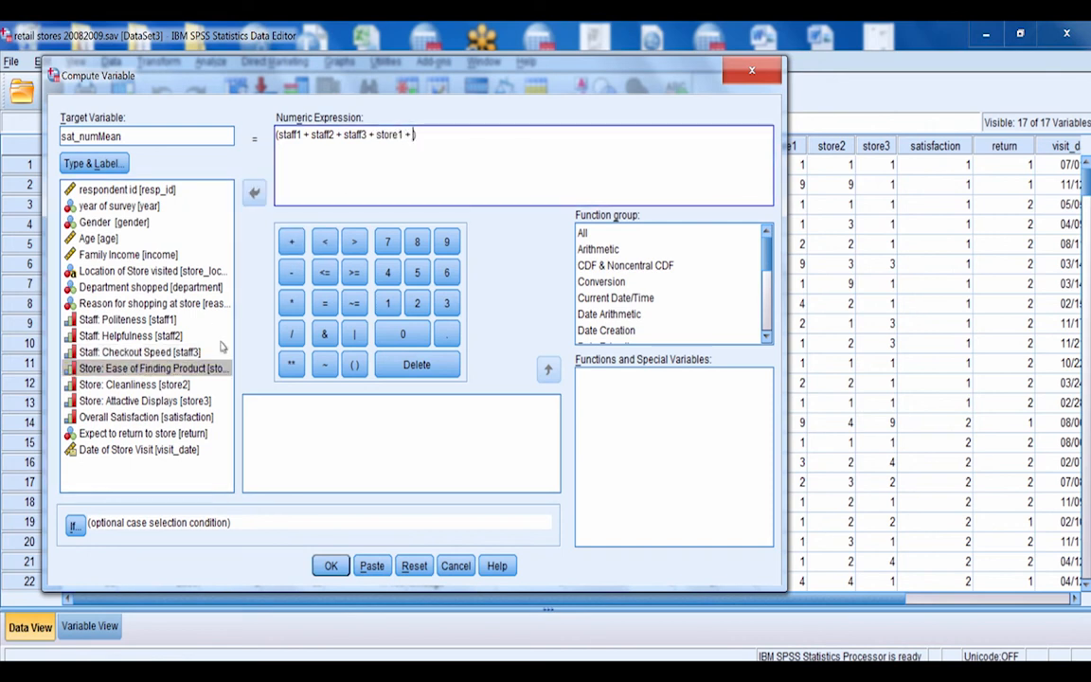
double_click(147, 385)
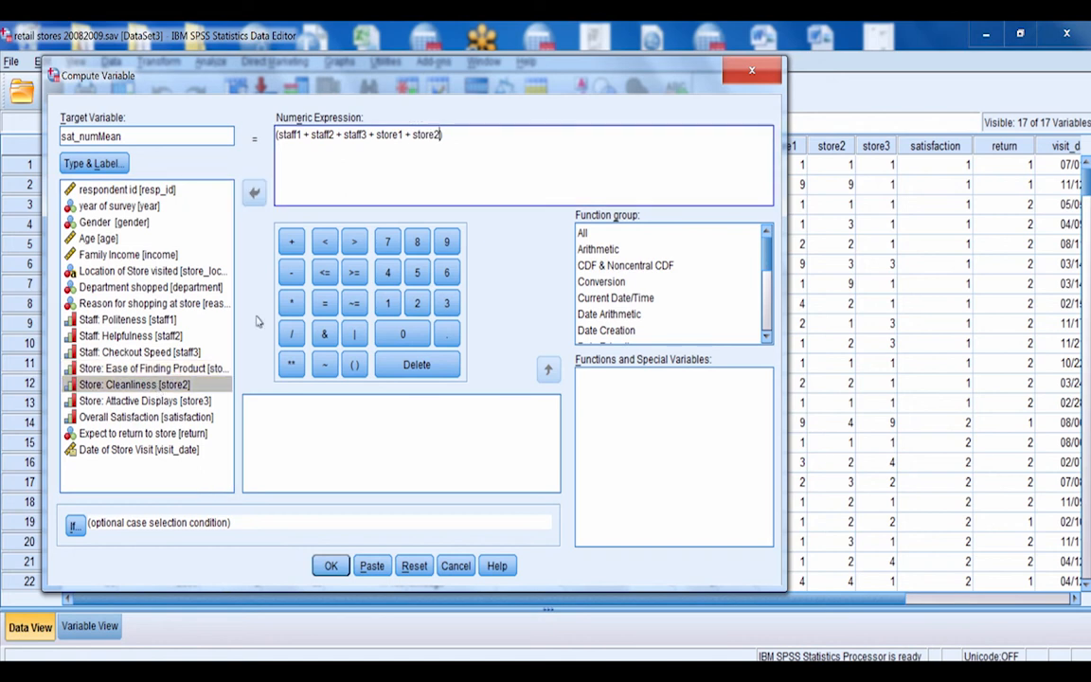
left_click(291, 242)
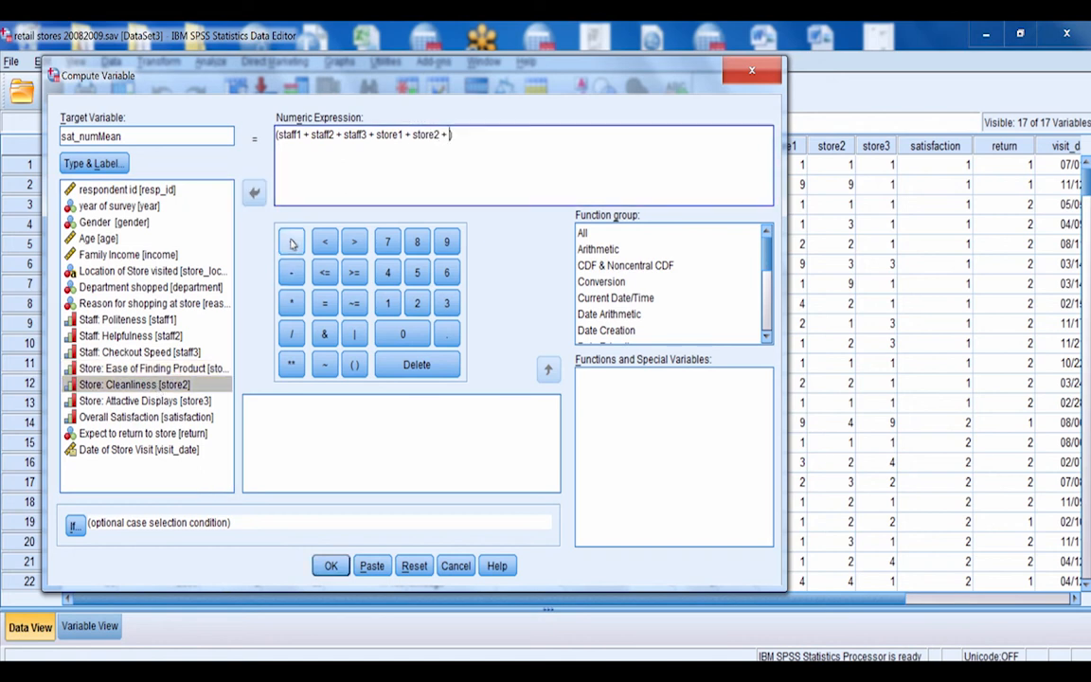
double_click(112, 401)
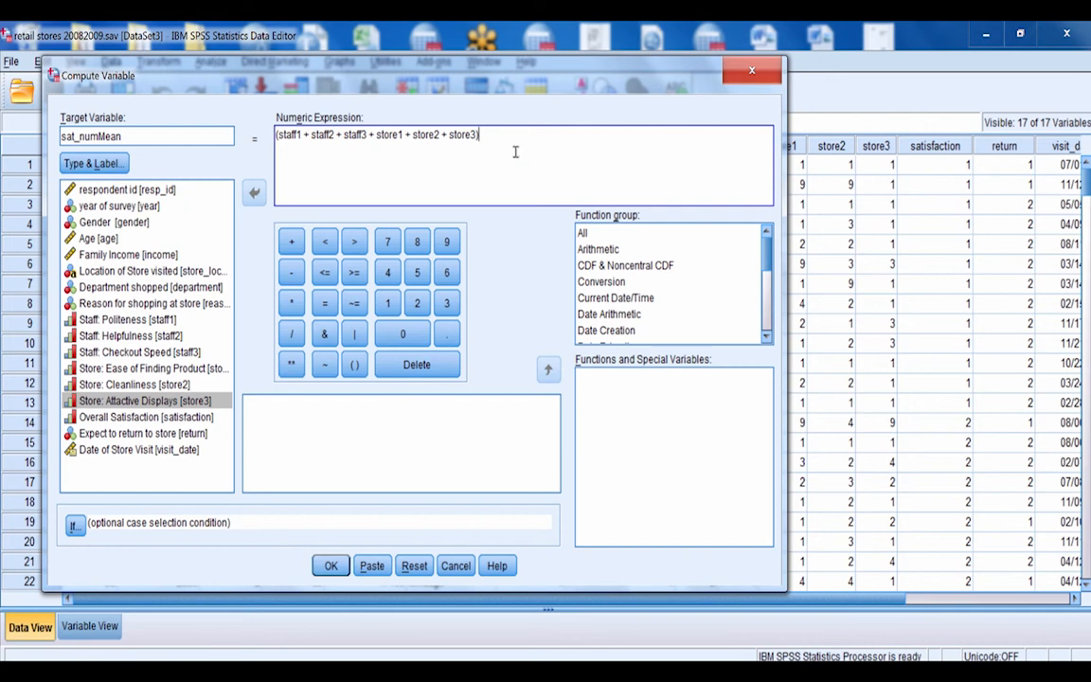
Divide the parenthesized sum by 6, run the computation and inspect the new sat_numMean column in the data
left_click(292, 334)
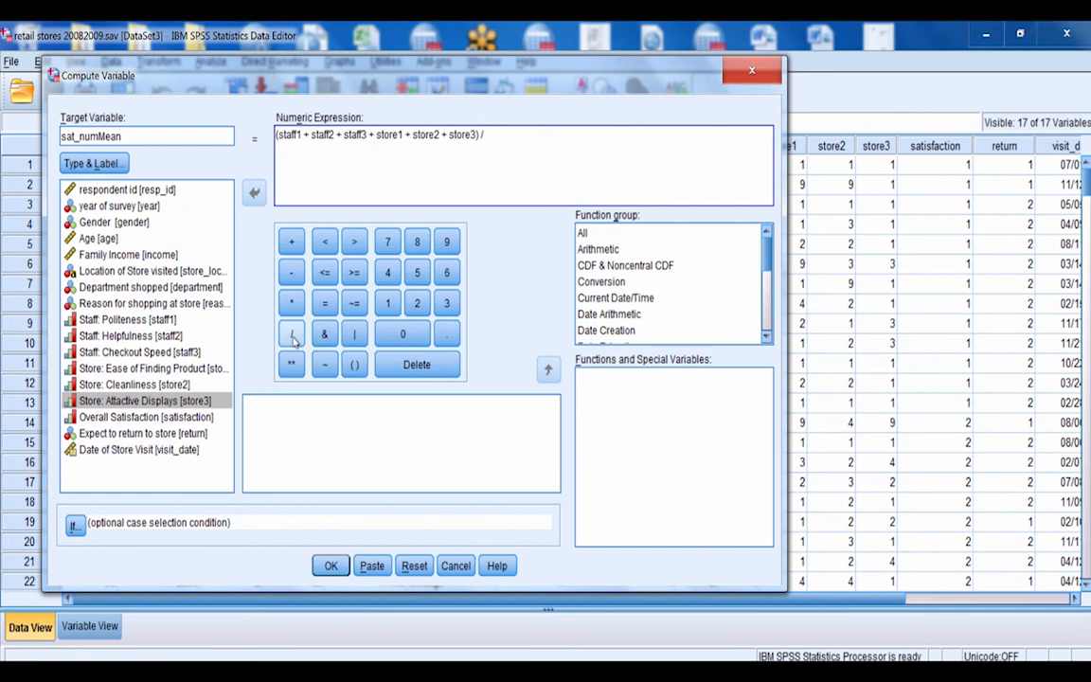
left_click(447, 273)
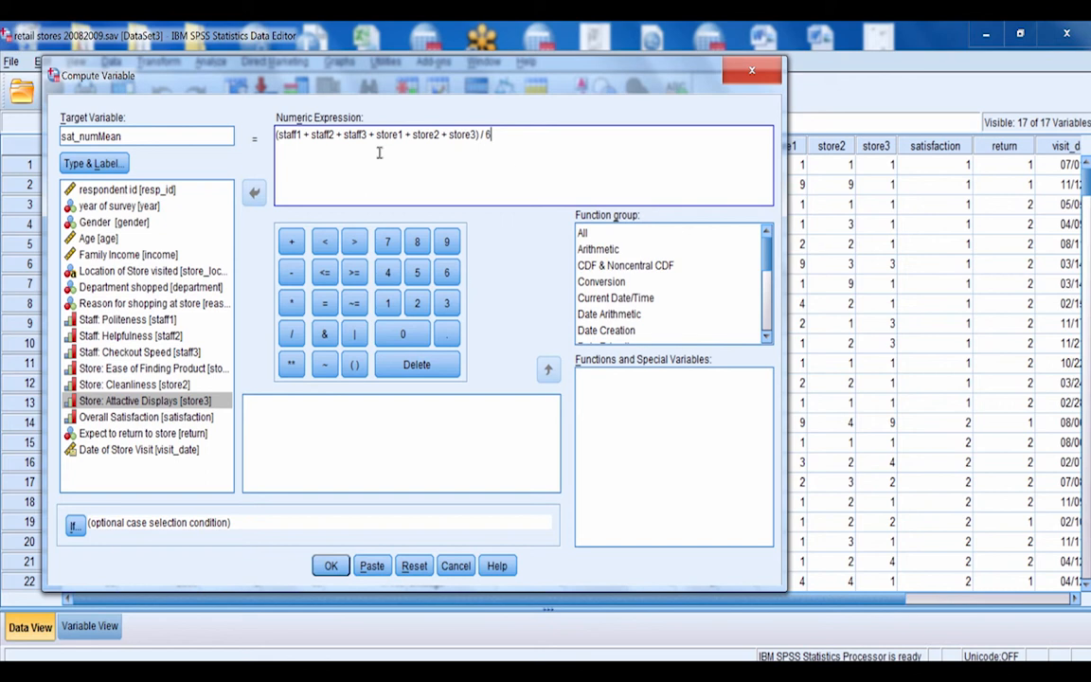
left_click(331, 565)
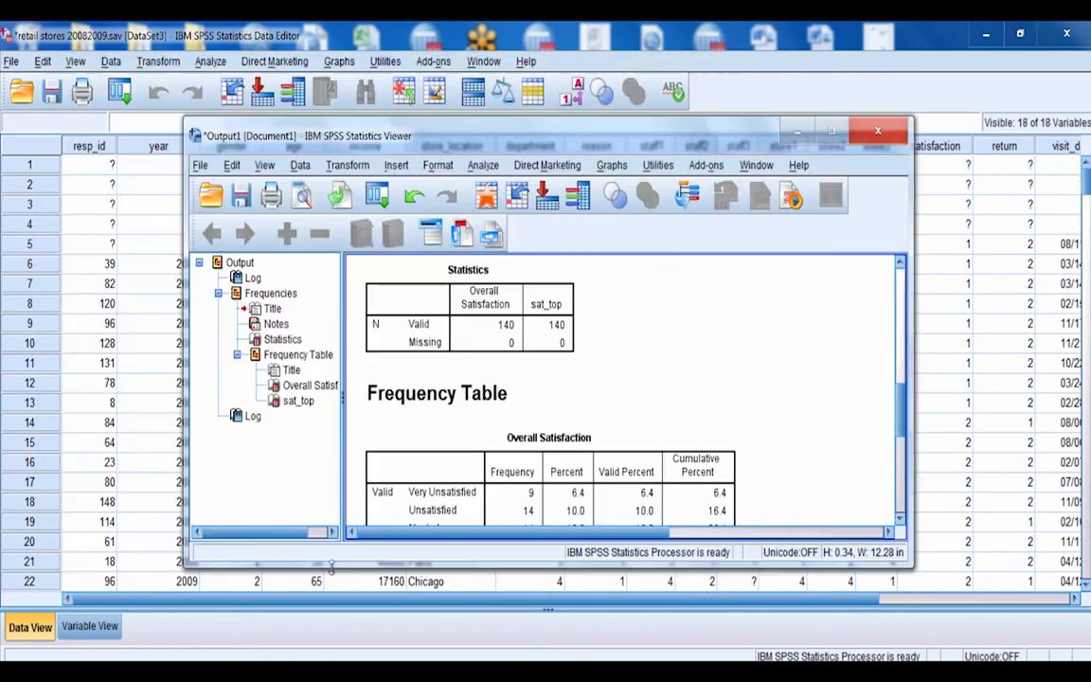
left_click(958, 205)
left_click_drag(673, 593, 863, 570)
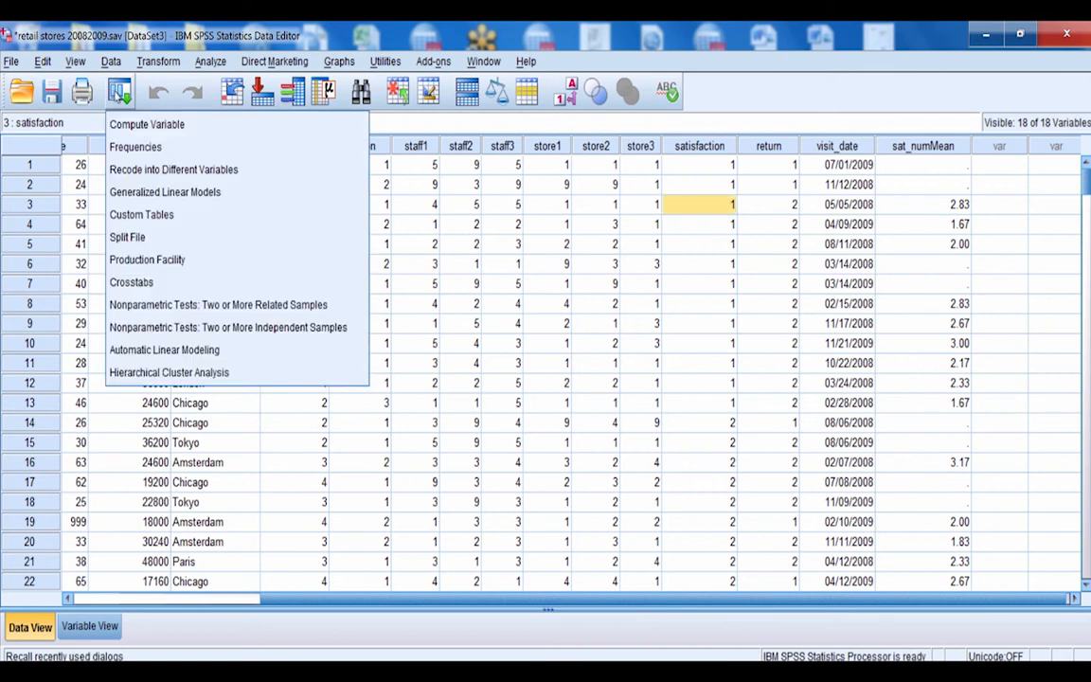
Reset the Compute Variable settings for a new computation and name its target variable sat_funMean
left_click(145, 130)
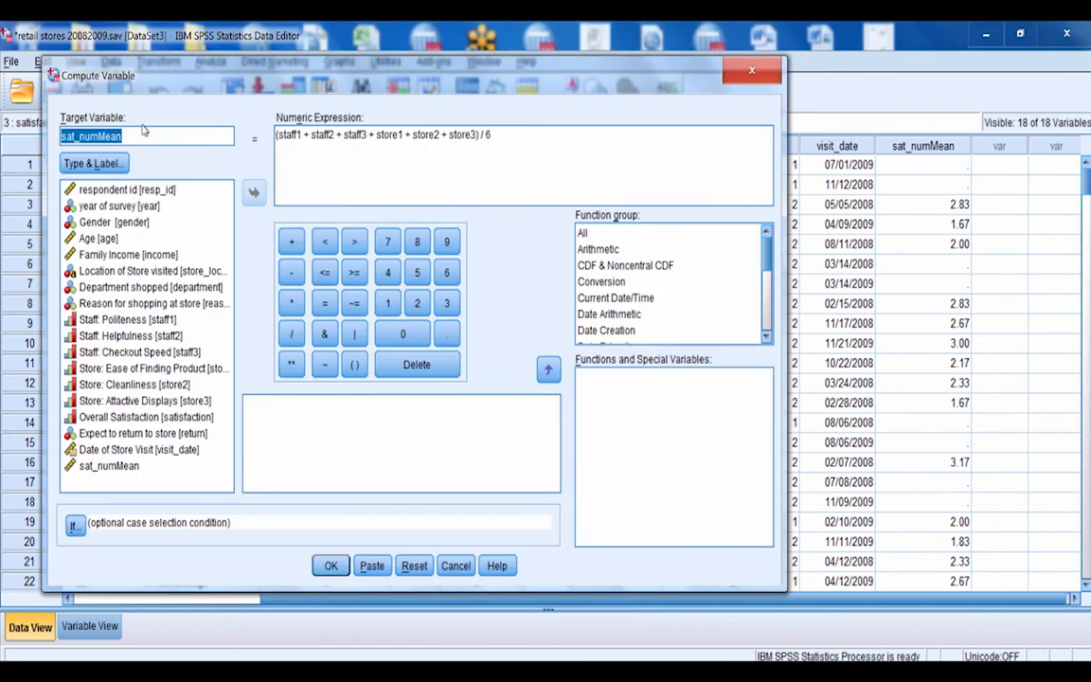
left_click(414, 566)
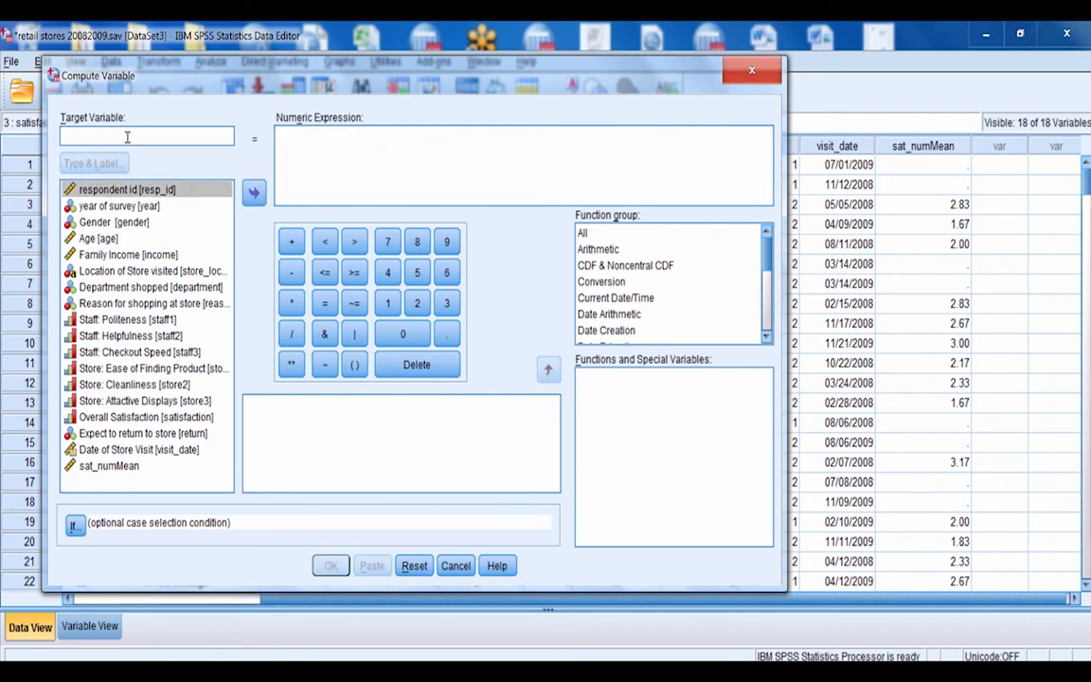
type("sa")
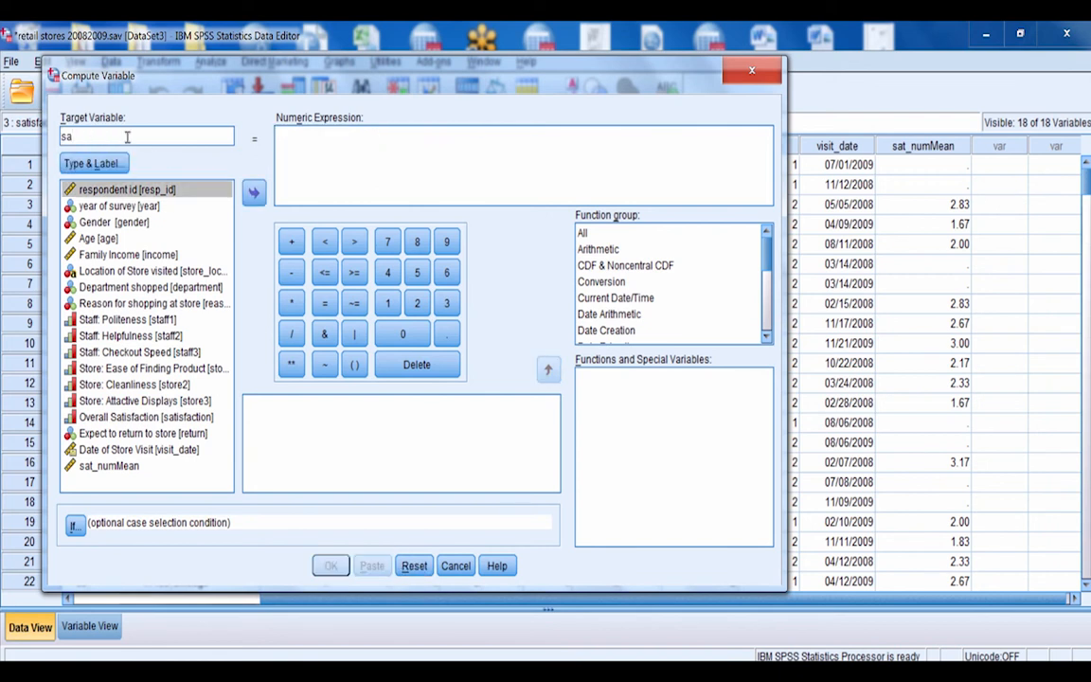
type("t_funMean")
Insert the Mean function from the Statistical function group into the numeric expression
left_click_drag(768, 247, 772, 309)
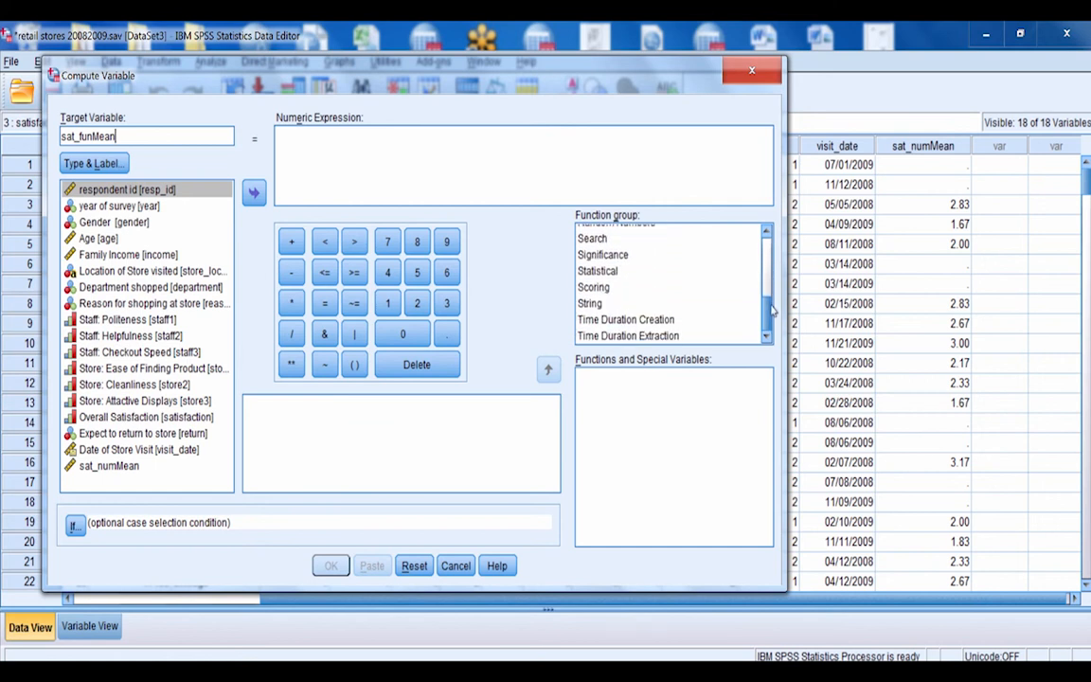
left_click(598, 272)
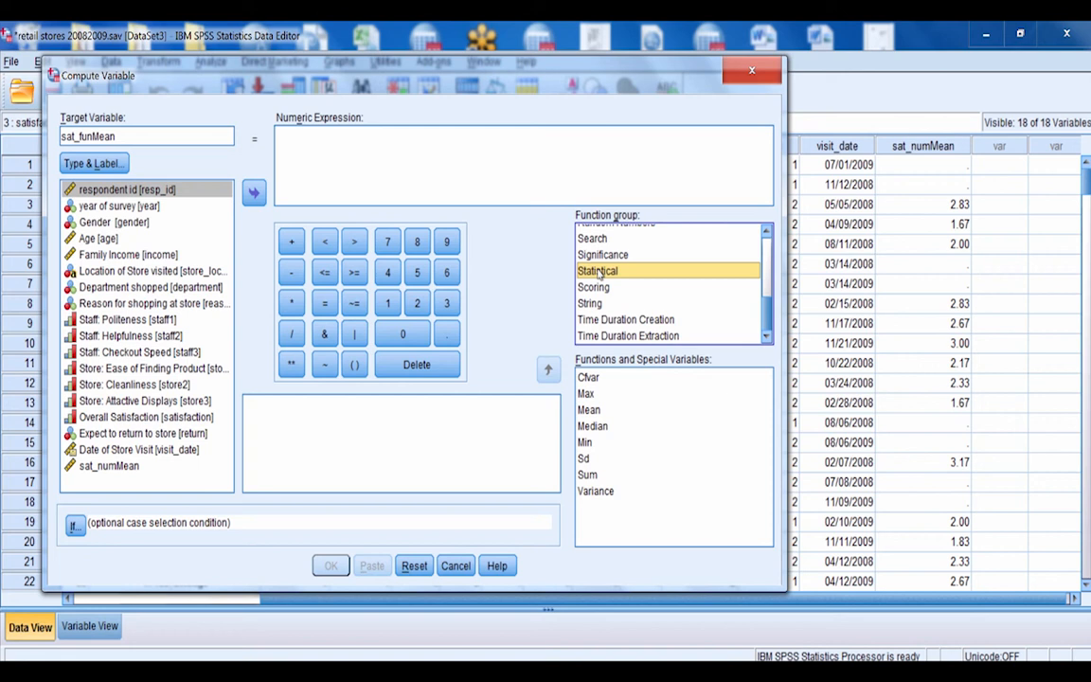
left_click(665, 397)
left_click(589, 410)
left_click(591, 410)
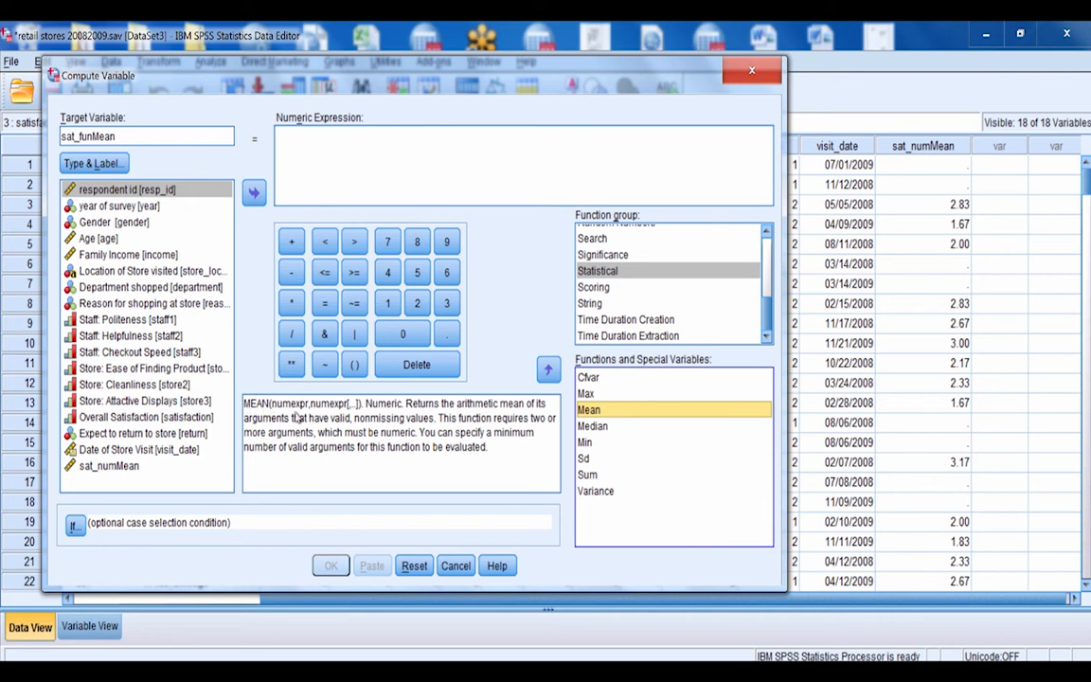
left_click(549, 369)
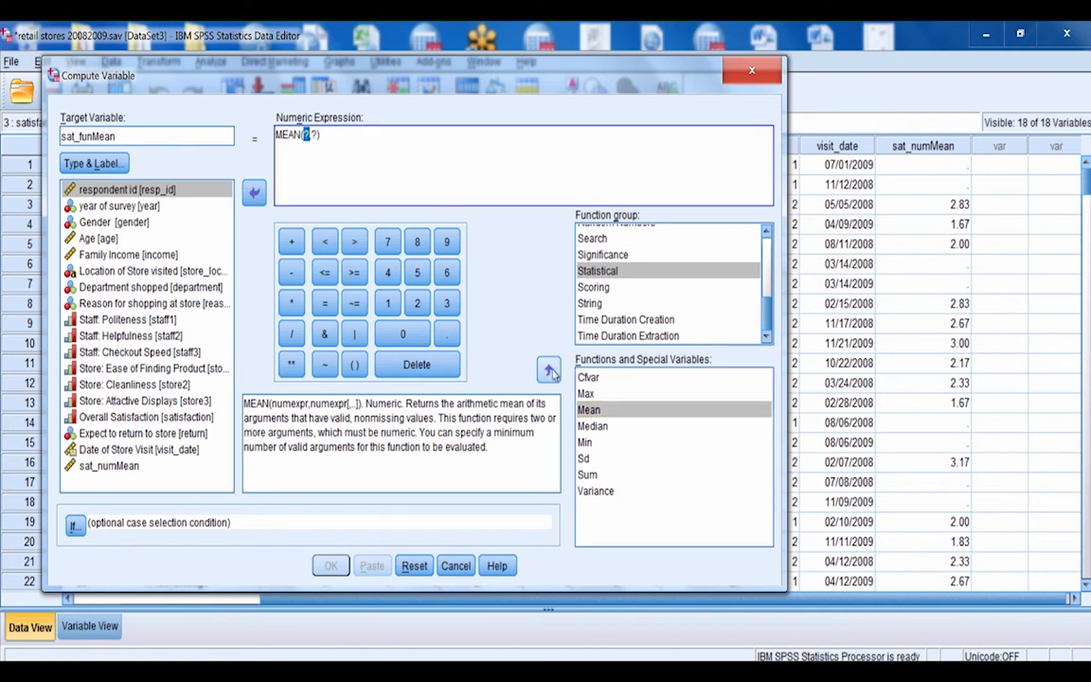
Fill the MEAN function's first arguments with staff1, staff2 and staff3, separated by commas
left_click(109, 320)
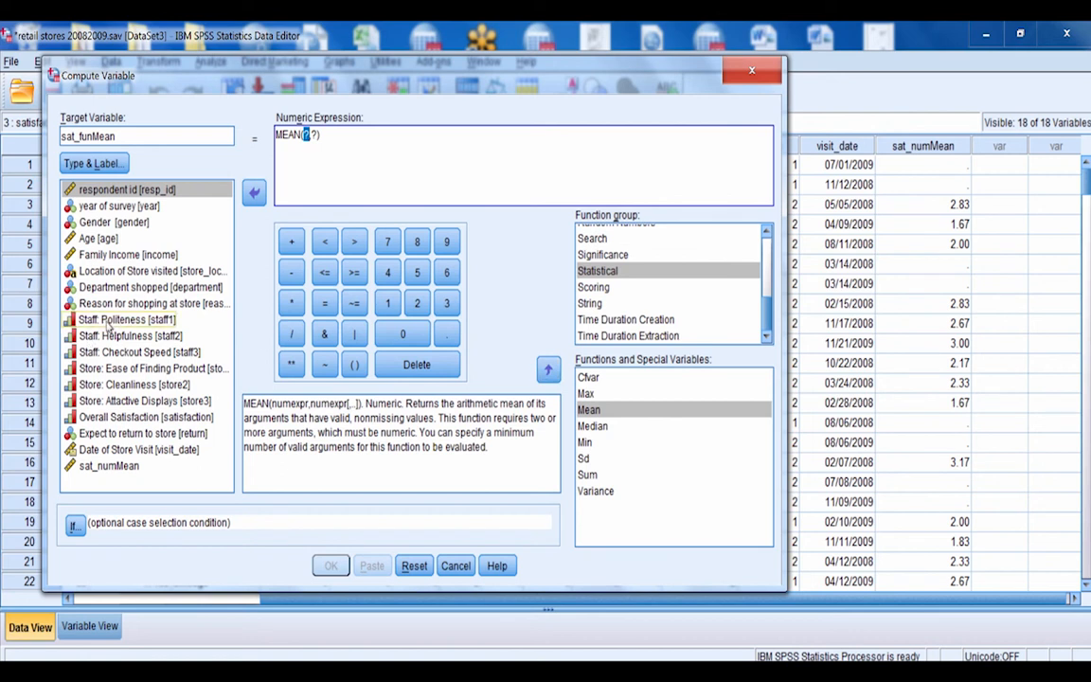
double_click(109, 320)
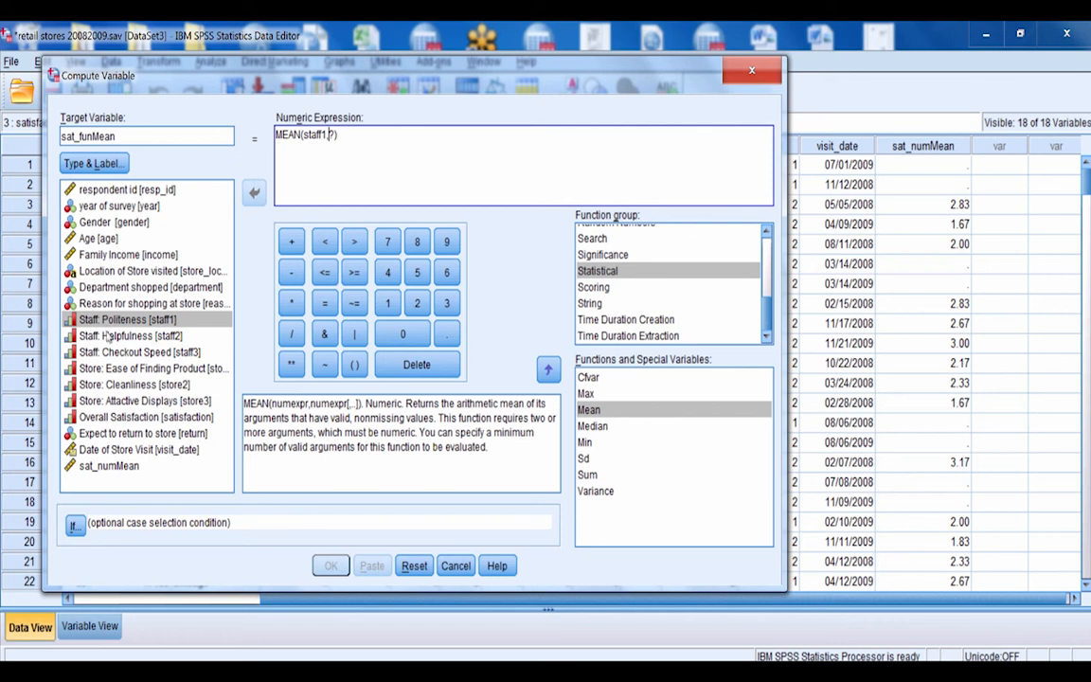
double_click(107, 337)
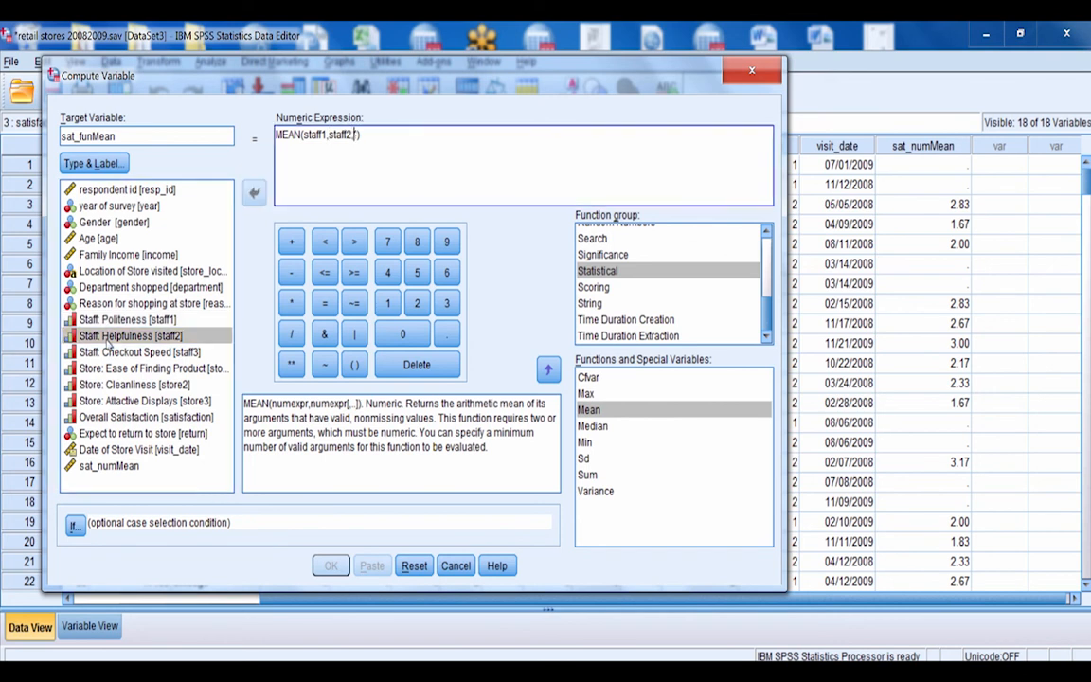
type(",")
double_click(104, 352)
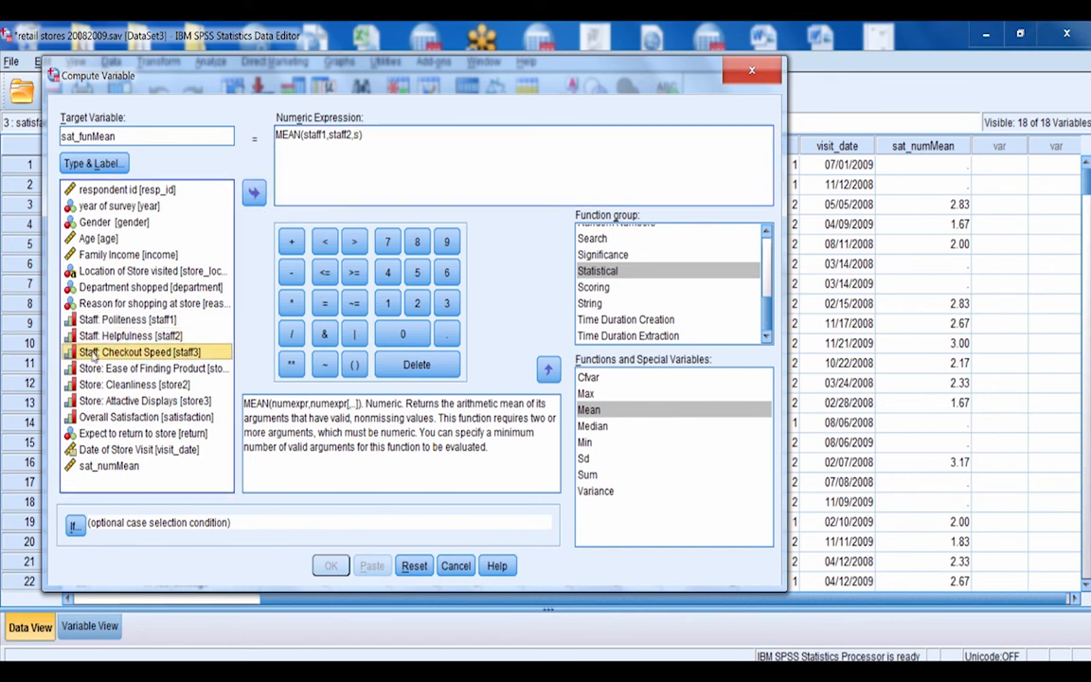
type(",")
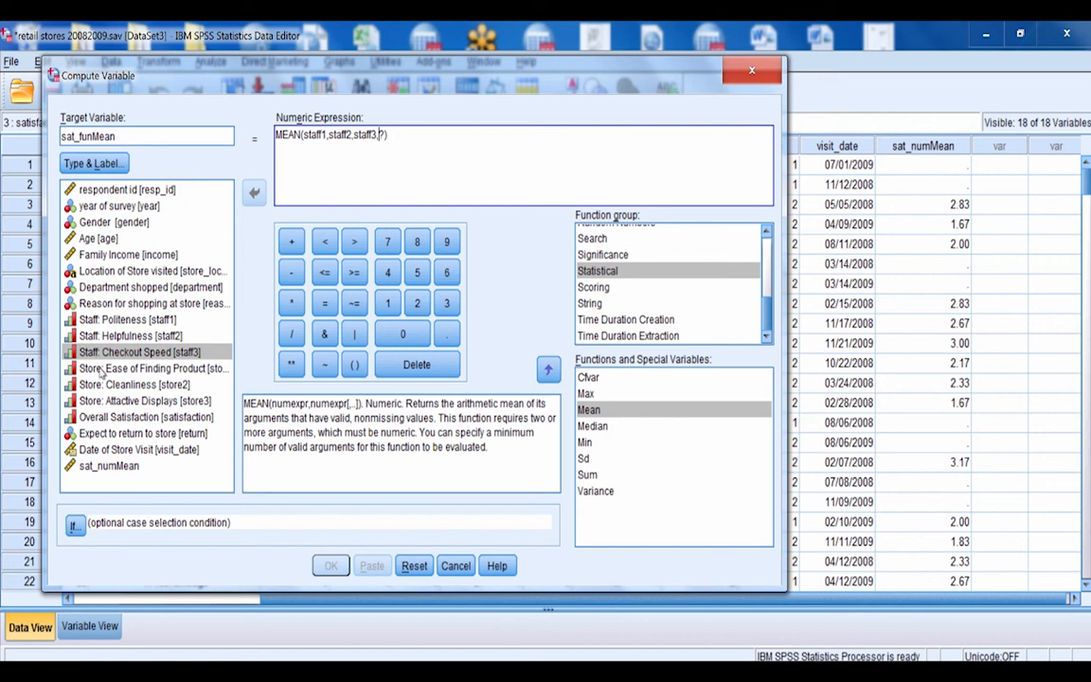
Add store1, store2 and store3 as further MEAN arguments and remove the leftover question-mark placeholder
double_click(100, 370)
type(",")
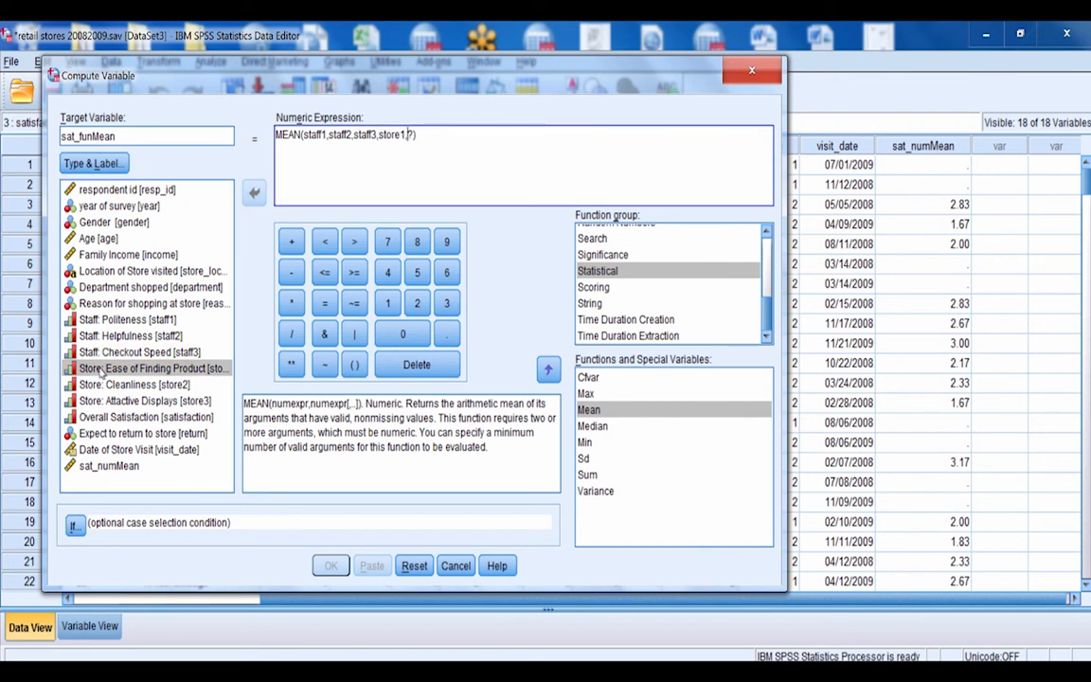
double_click(92, 385)
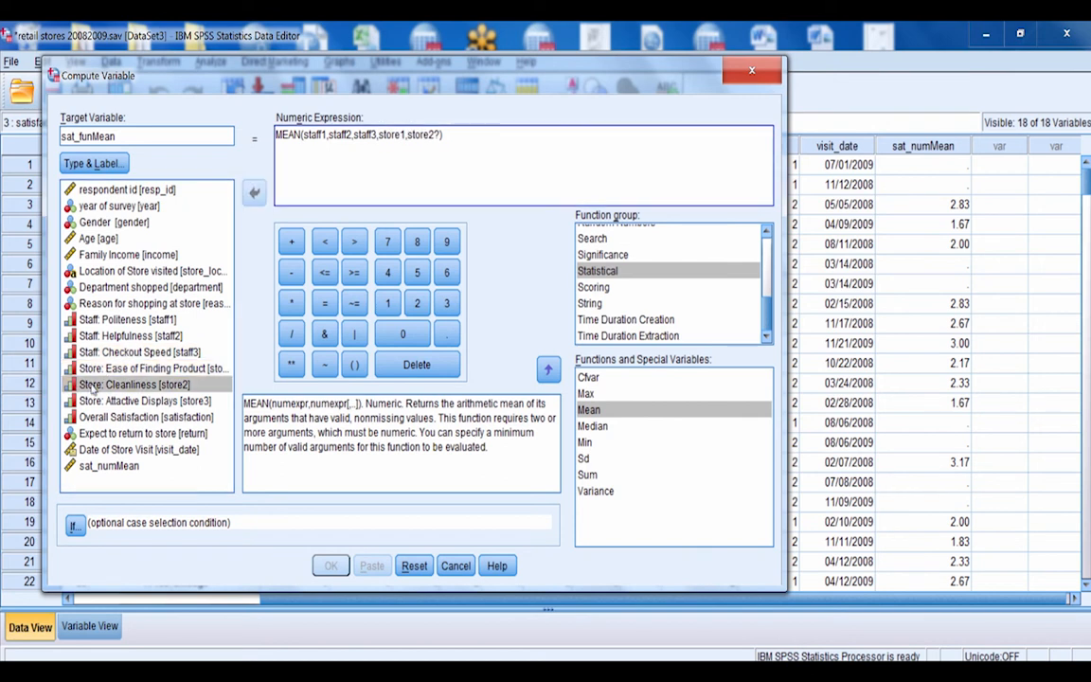
type(",")
left_click(115, 402)
double_click(115, 403)
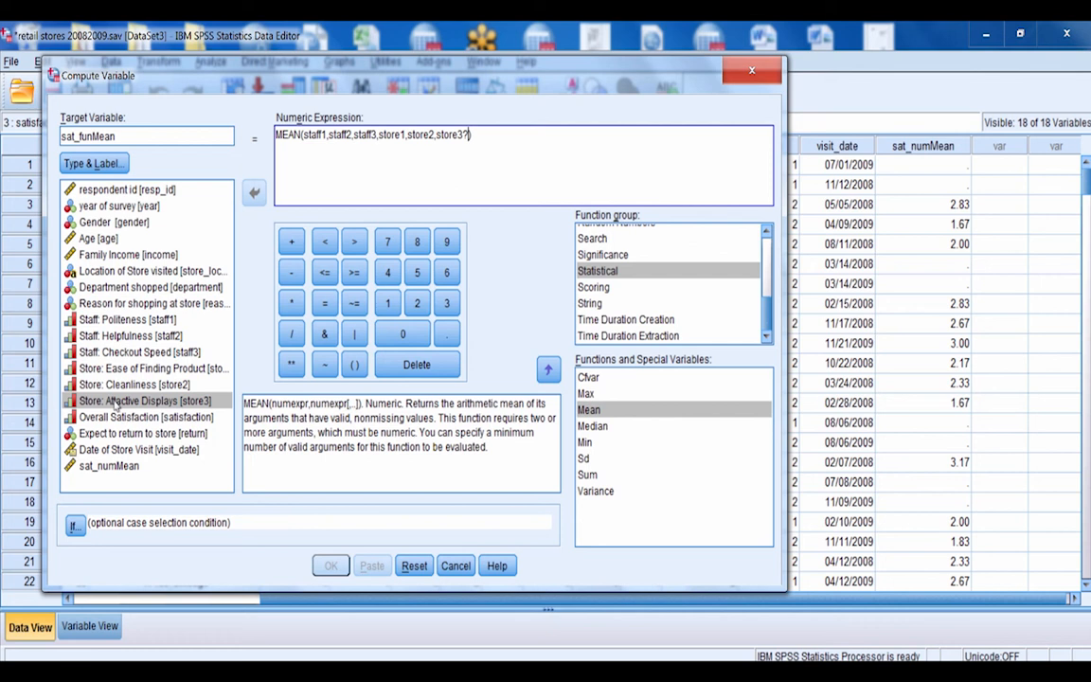
key("Delete")
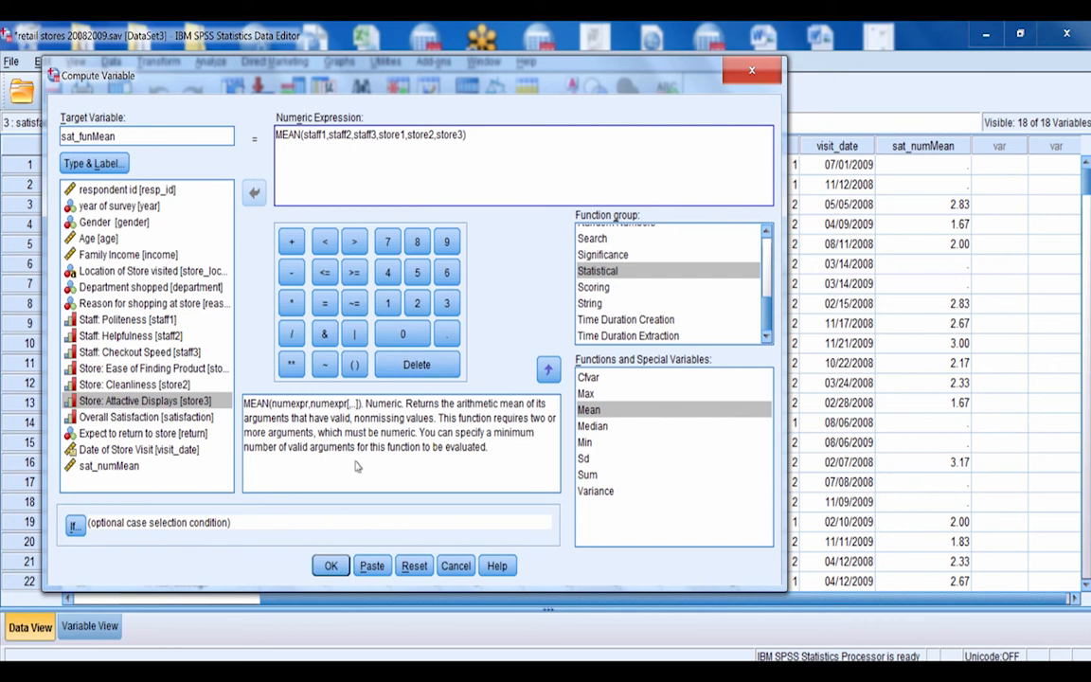
Run the computation and compare the new sat_funMean column with sat_numMean in the data
left_click(331, 566)
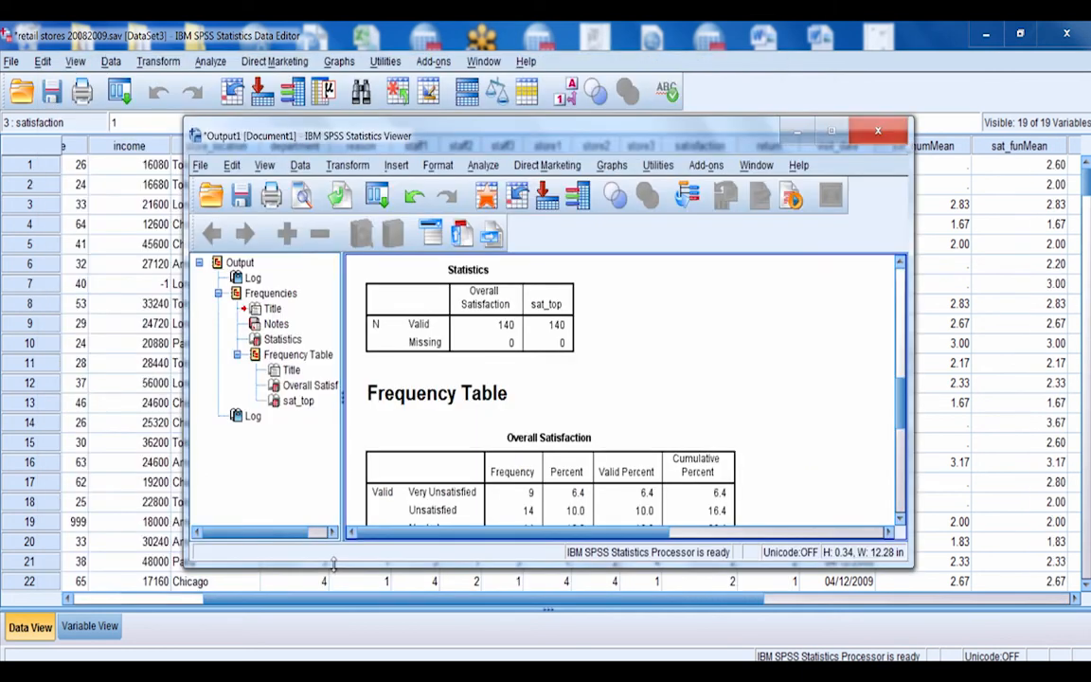
left_click(964, 182)
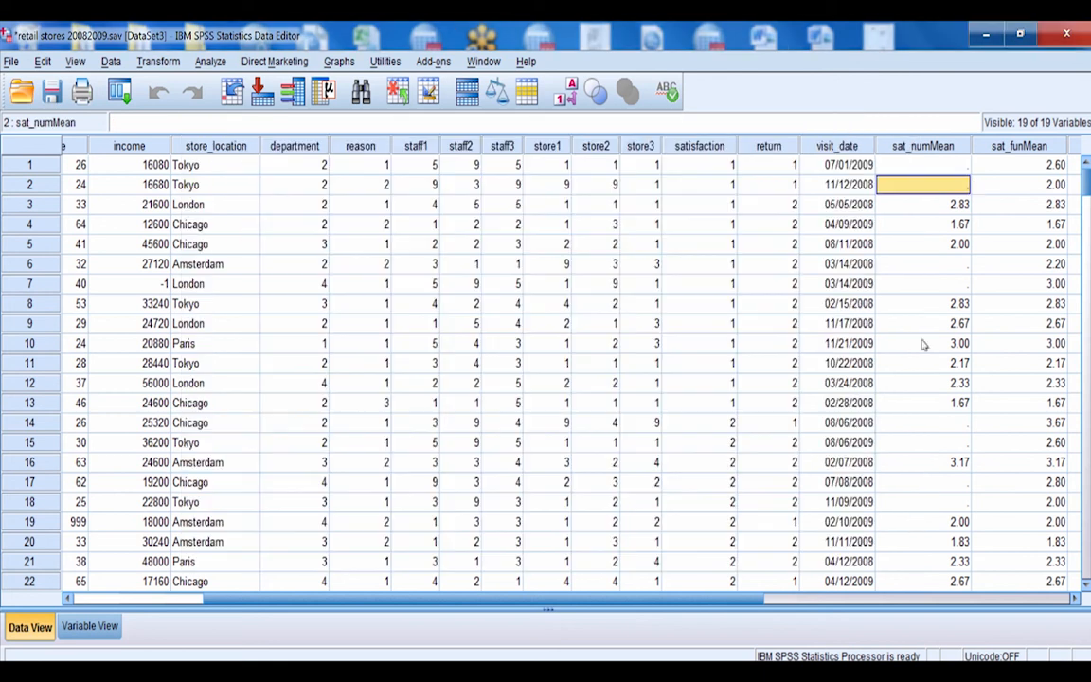
left_click(1074, 599)
left_click(1075, 599)
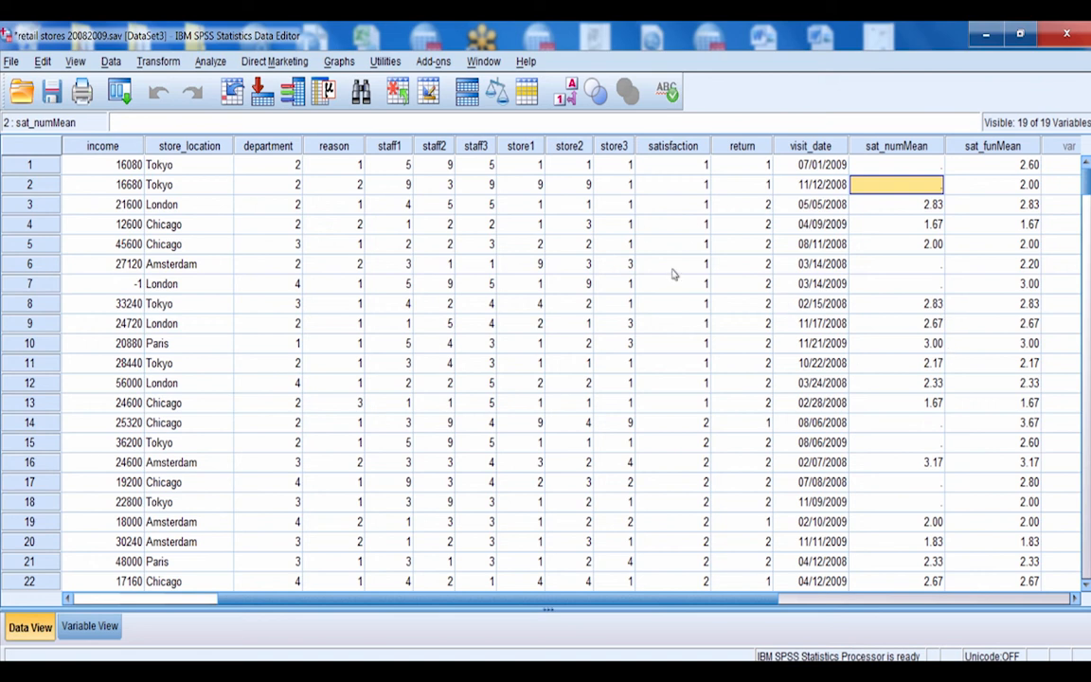
Start a Case Summaries report and add the six rating variables, staff1 through store3, as its variables
left_click(216, 62)
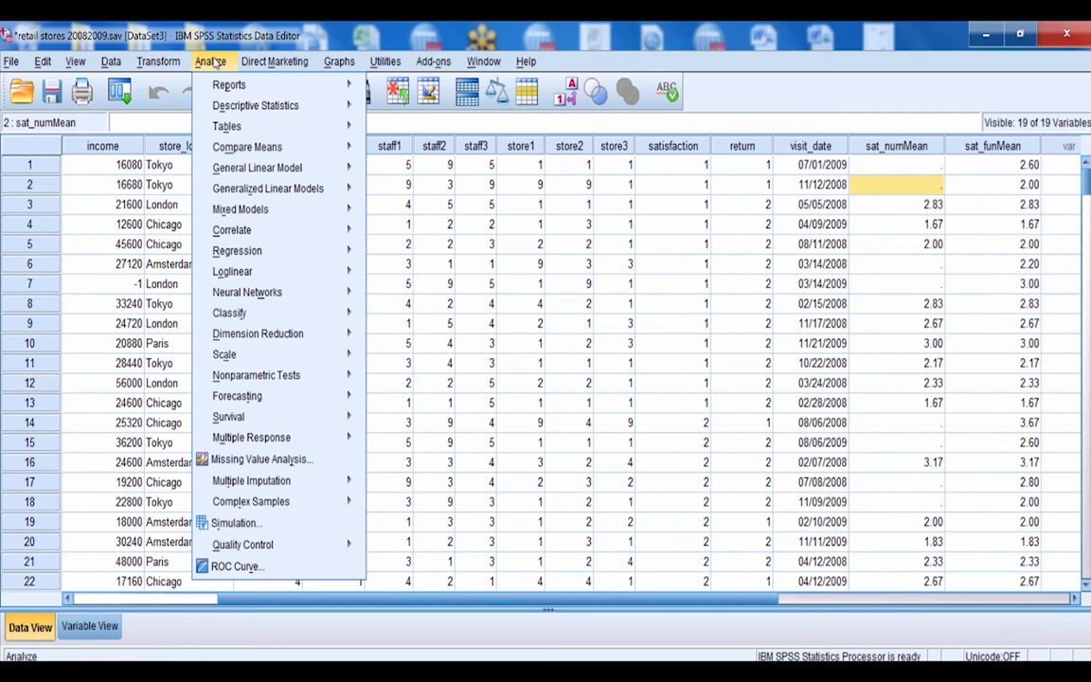
mouse_move(231, 90)
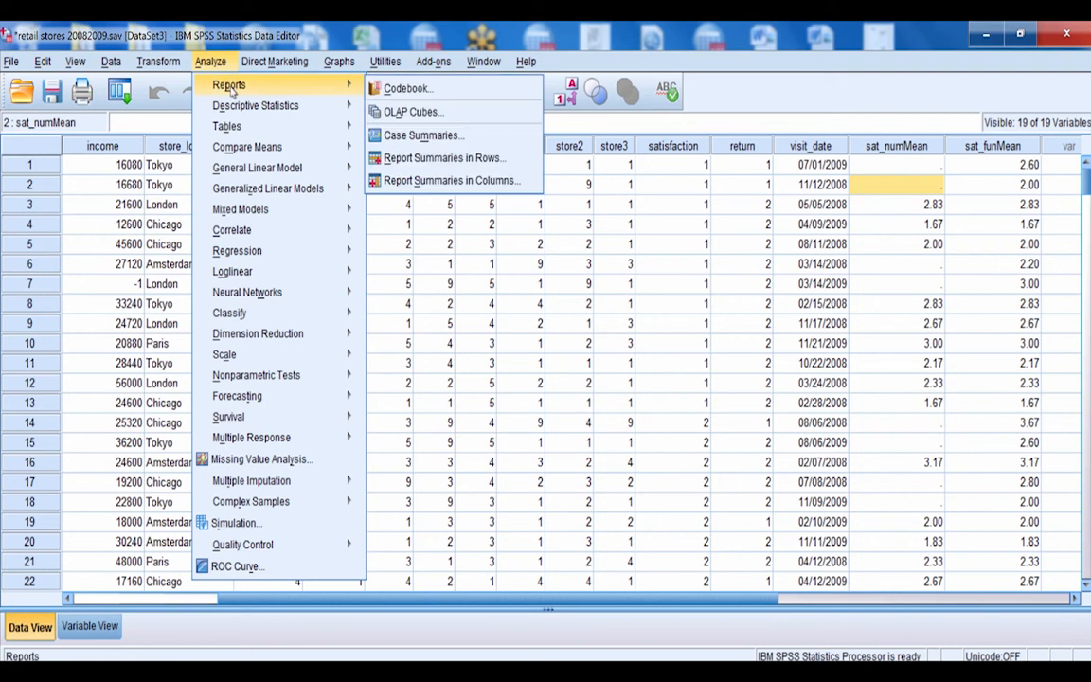
left_click(439, 138)
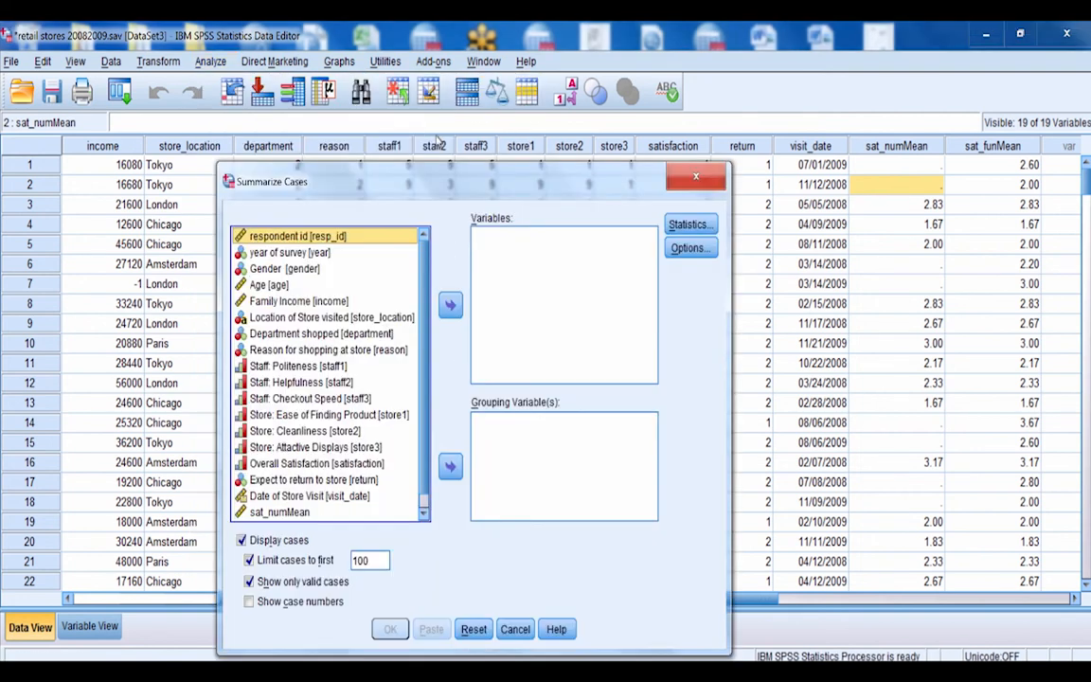
left_click(296, 370)
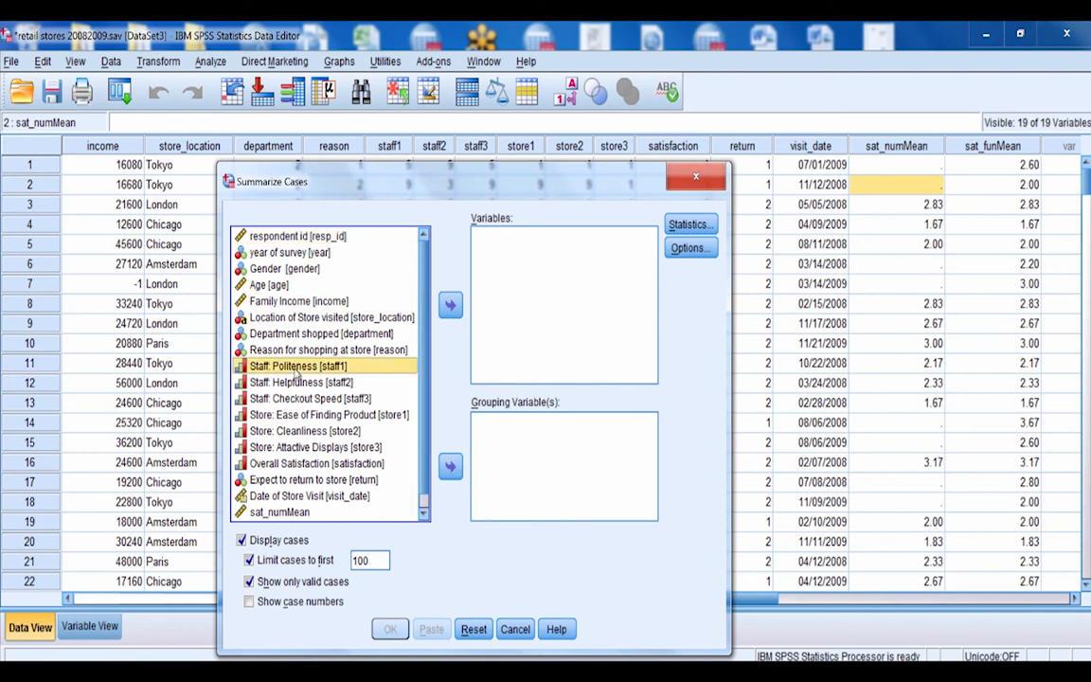
left_click(271, 448, "shift")
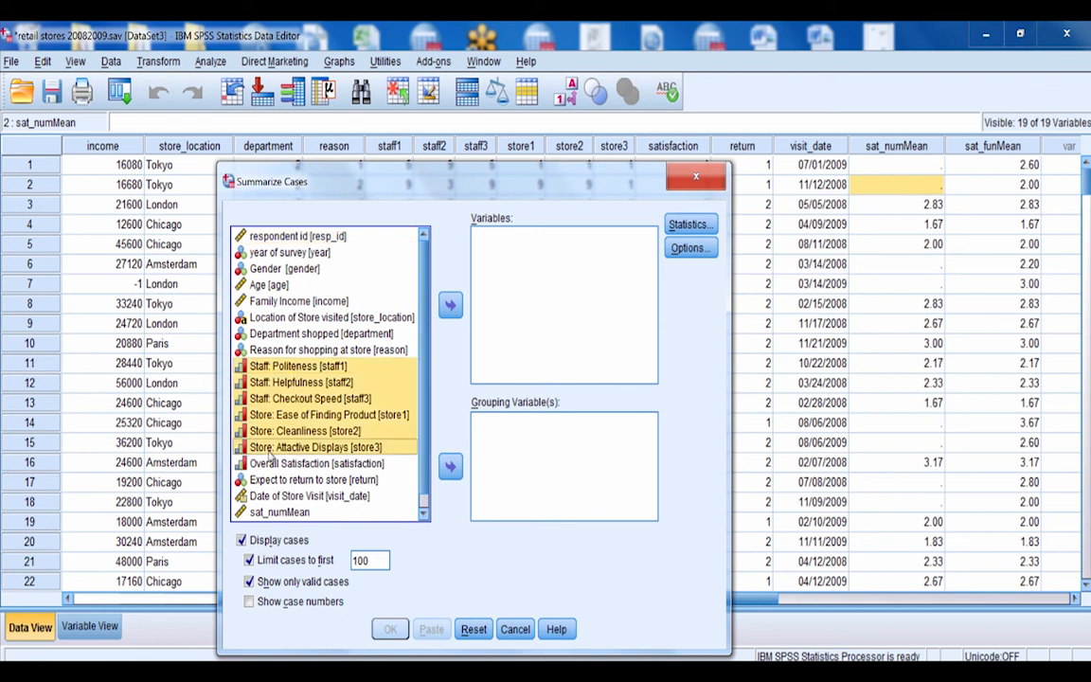
left_click(451, 304)
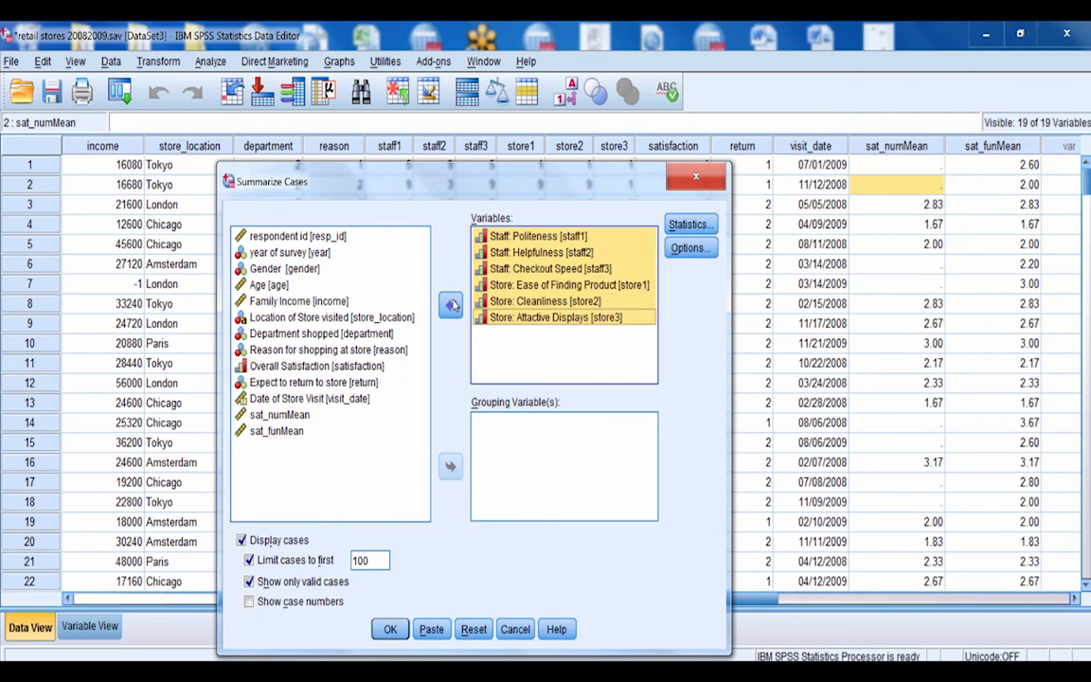
Add sat_numMean and sat_funMean to the report variables and run the case summary
left_click(300, 419, "shift")
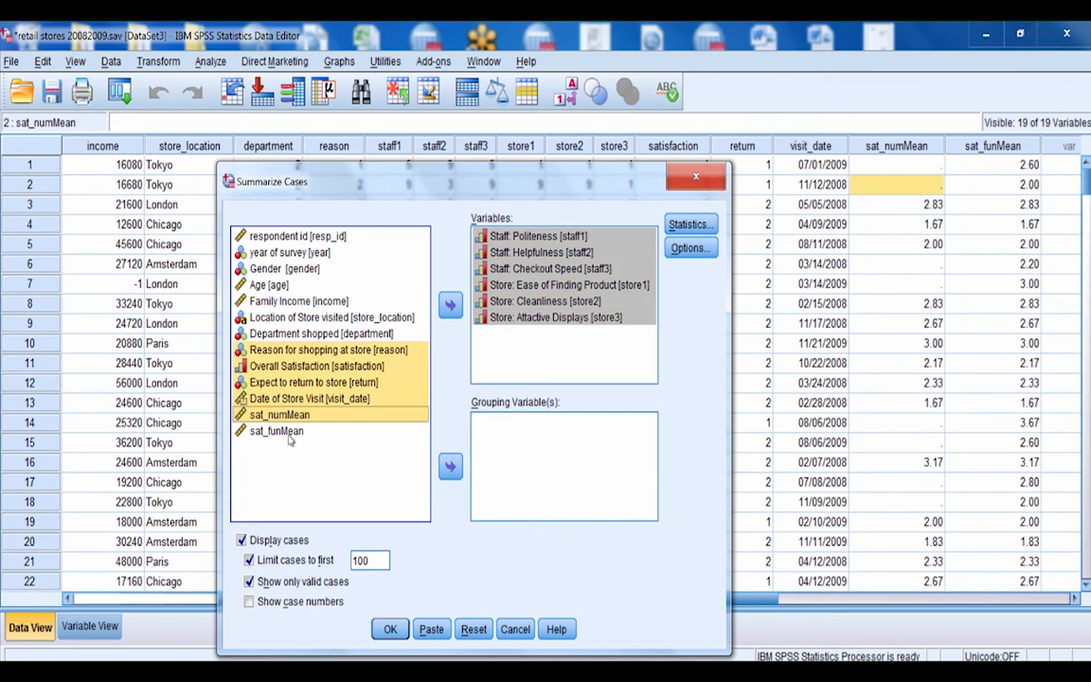
left_click(291, 418)
left_click(279, 431, "shift")
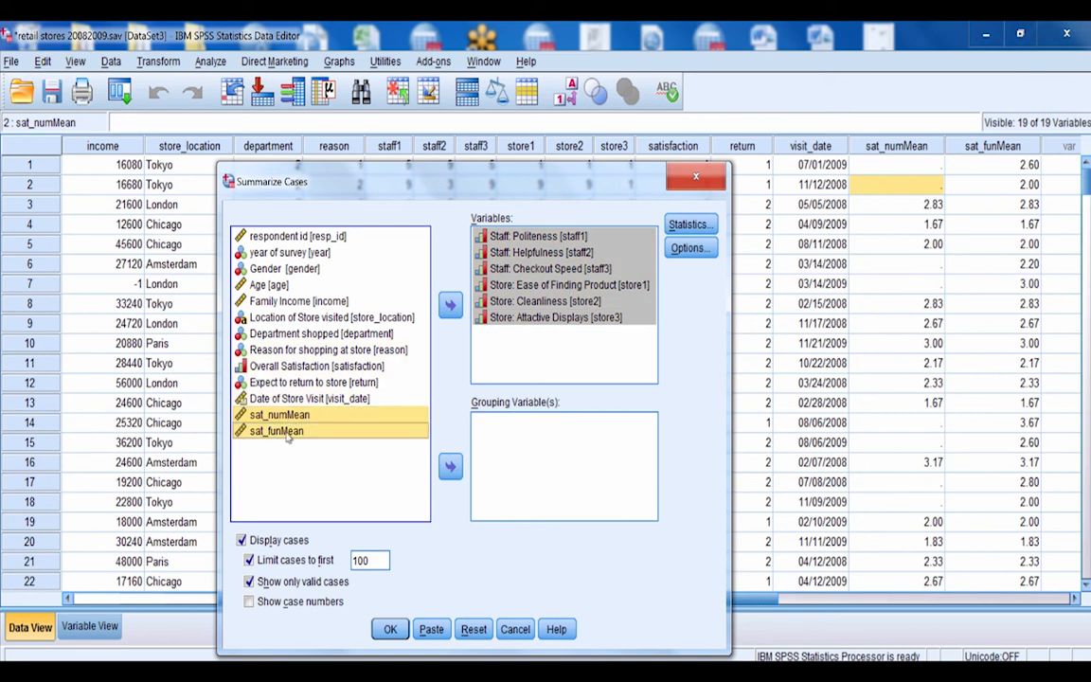
left_click(451, 304)
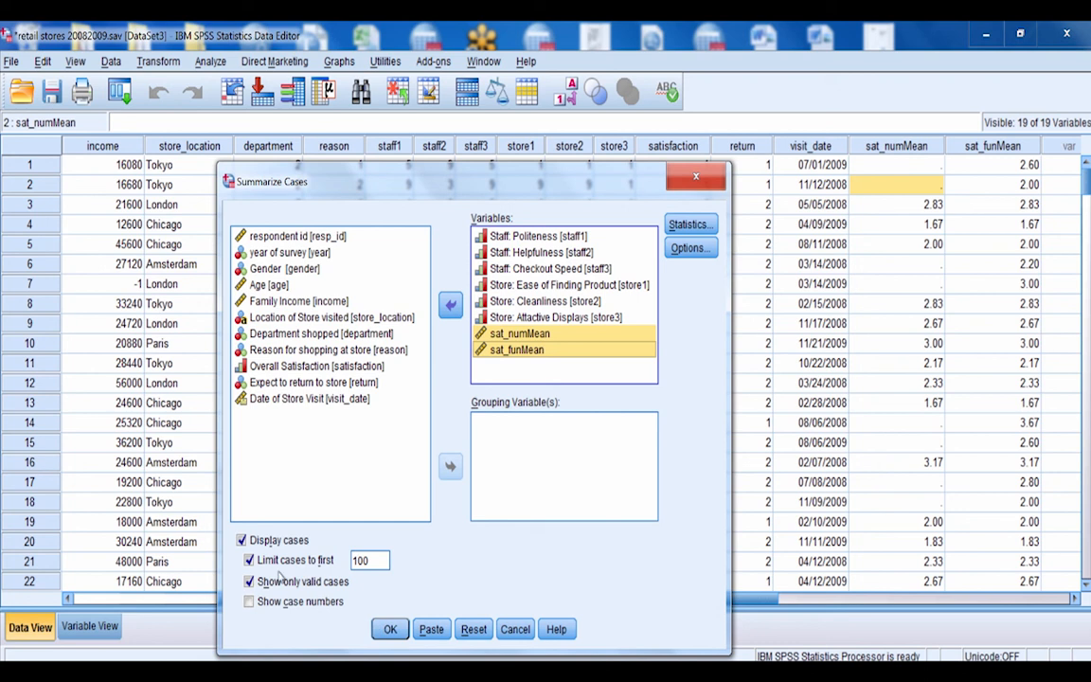
left_click(389, 629)
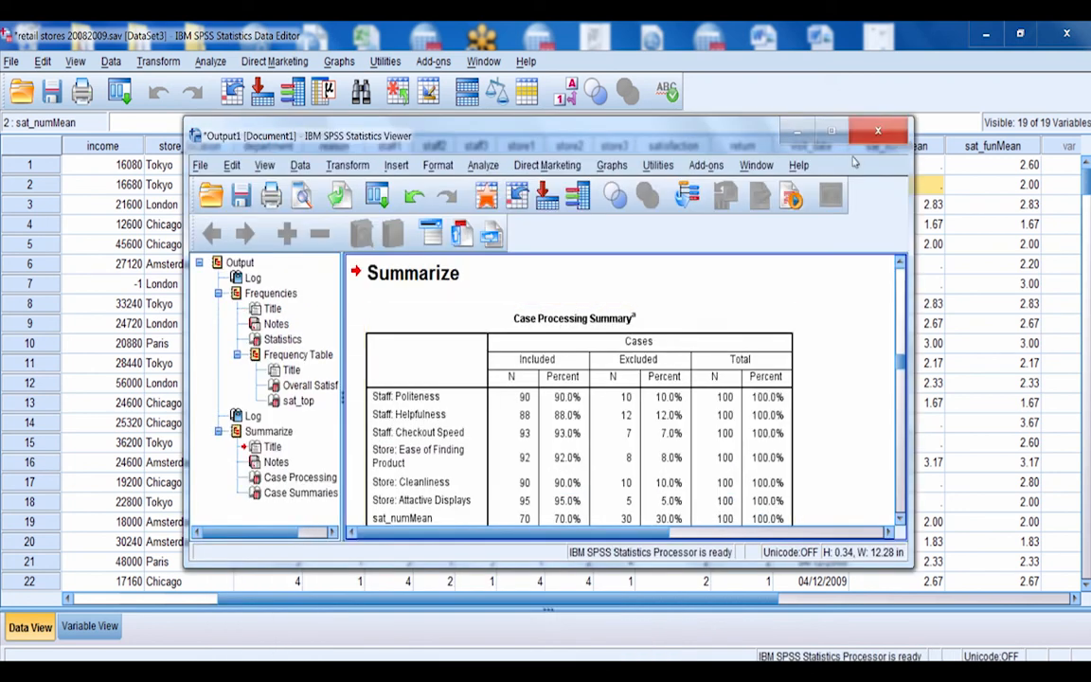
Maximize the output viewer and examine the Case Summaries table, comparing sat_numMean and sat_funMean for cases with unanswered ratings
left_click(830, 133)
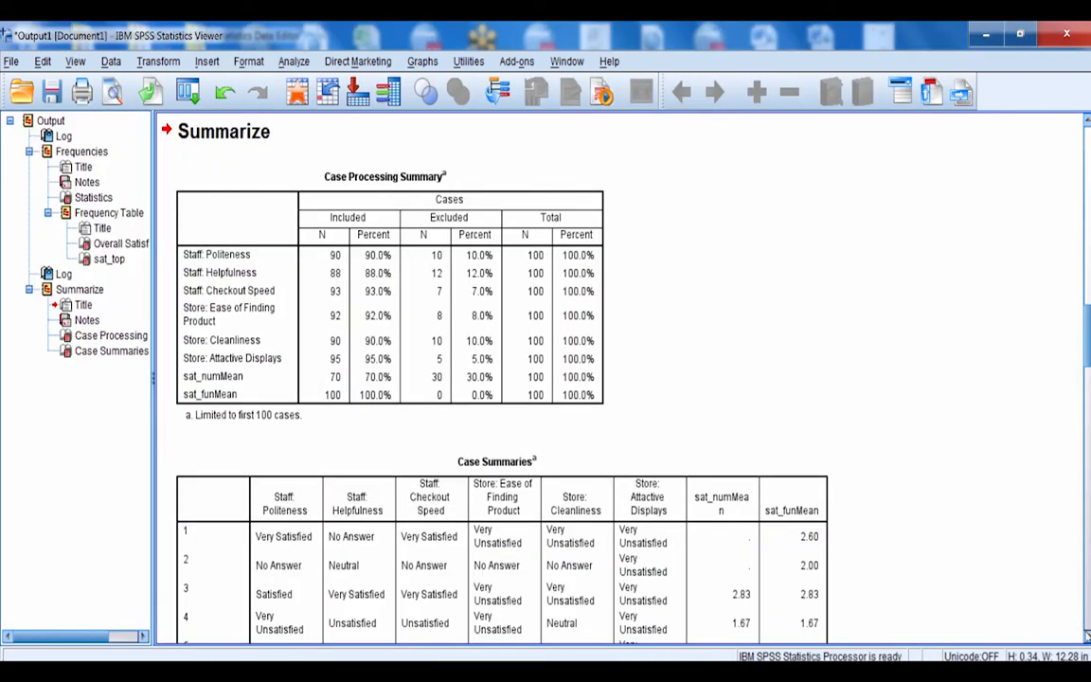
left_click_drag(1086, 639, 1086, 639)
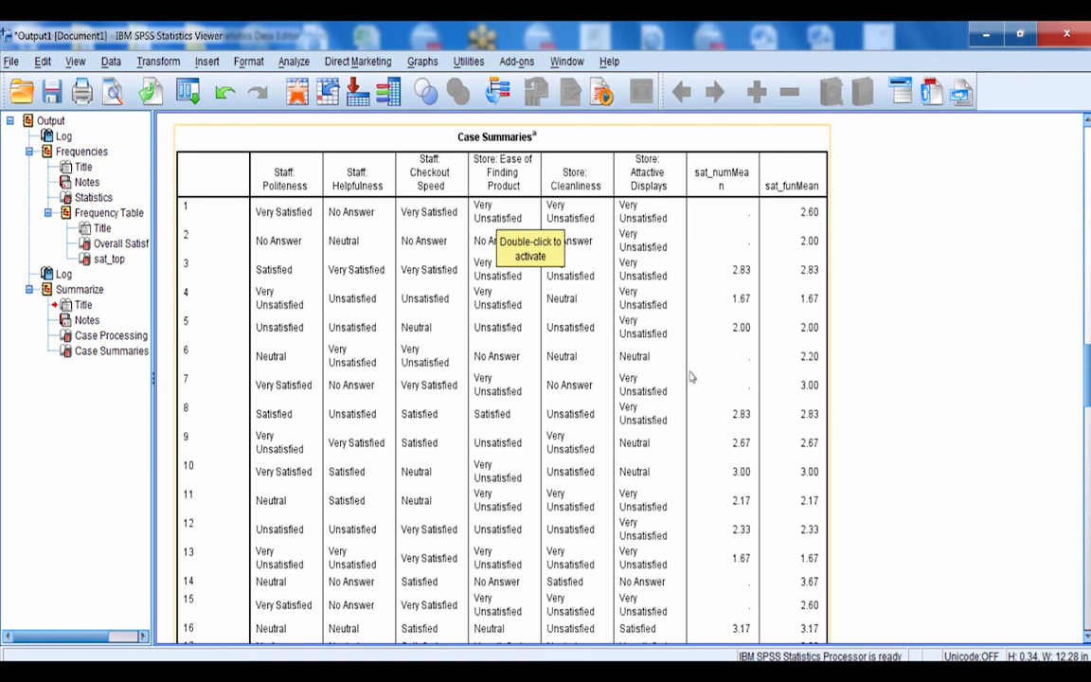
left_click(985, 314)
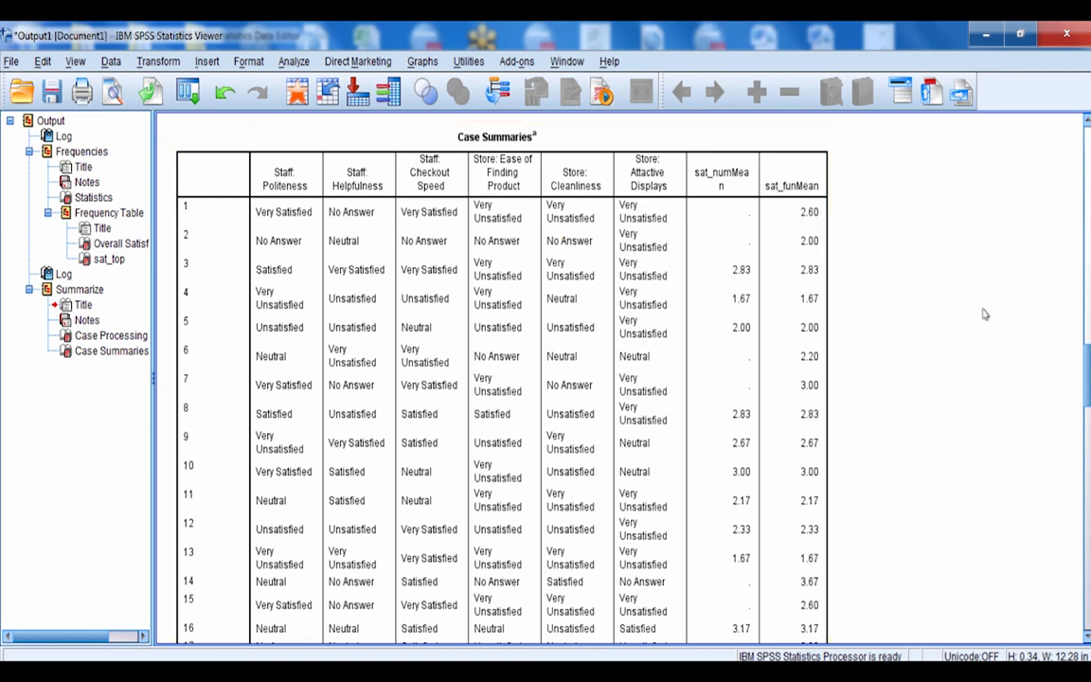